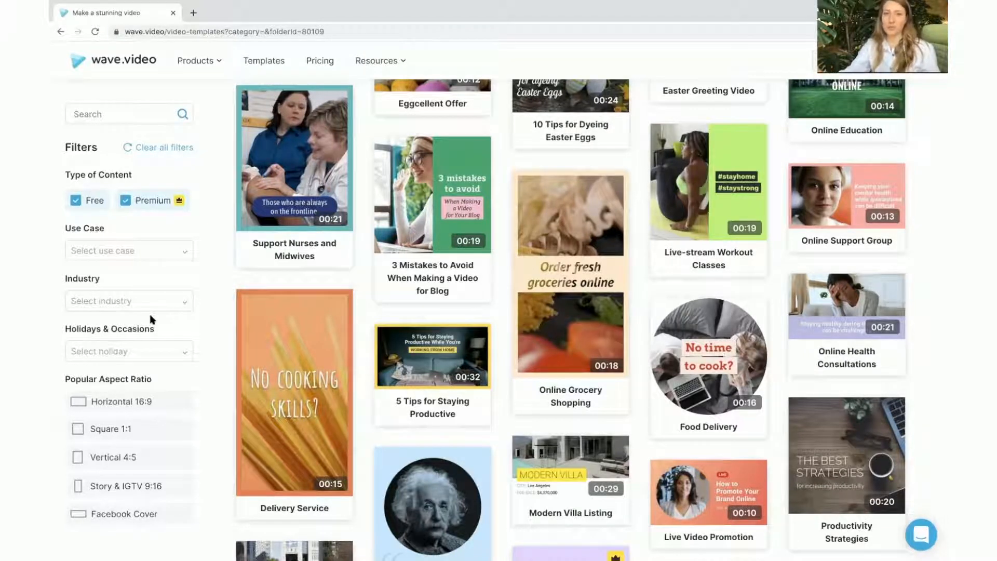
- Open the "3 Mistakes to Avoid When Making a Video for Blog" template for editing in its horizontal version
{"action": "scroll", "coordinate": [152, 320], "scroll_direction": "up", "scroll_amount": 1}
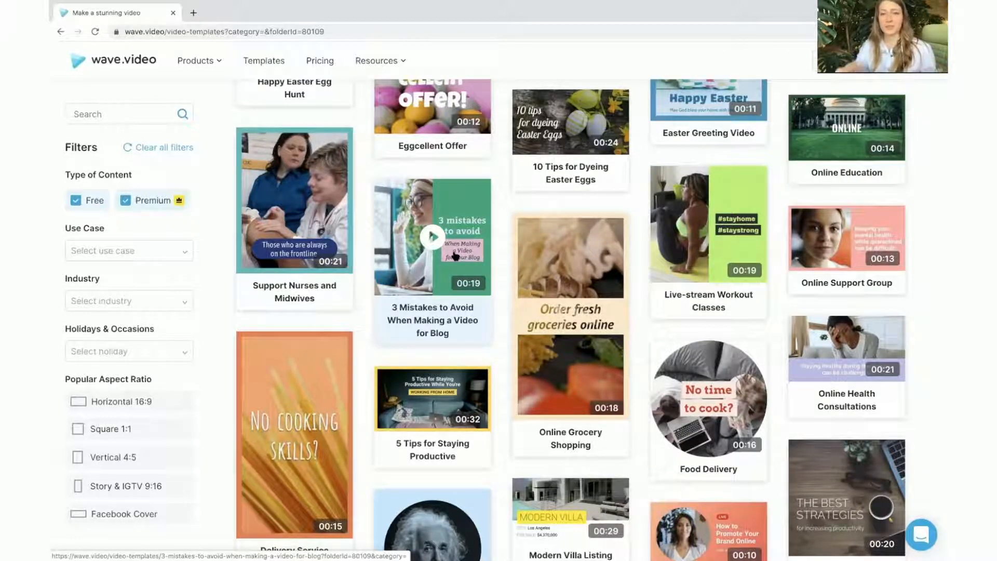
{"action": "left_click", "coordinate": [455, 254]}
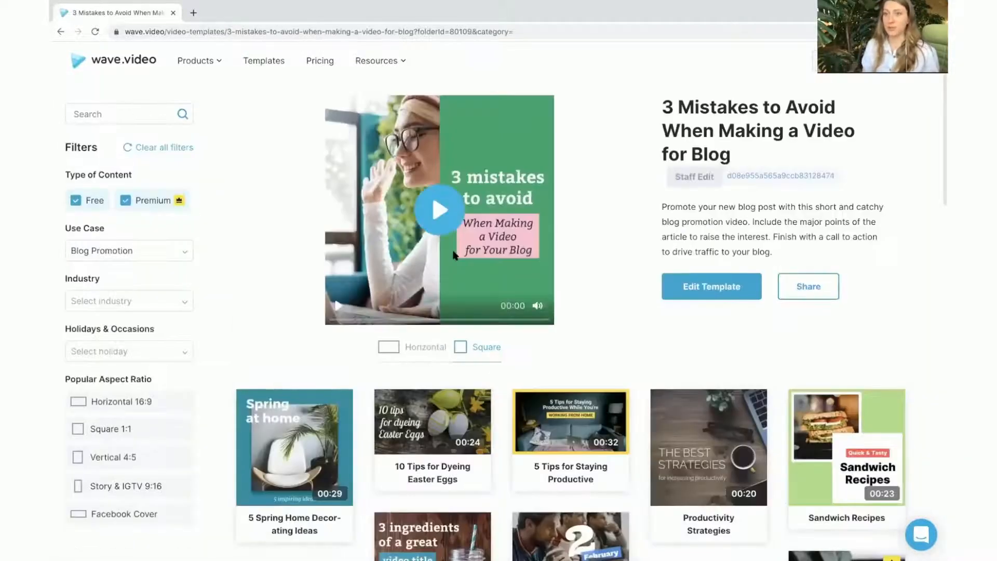
{"action": "left_click", "coordinate": [410, 349]}
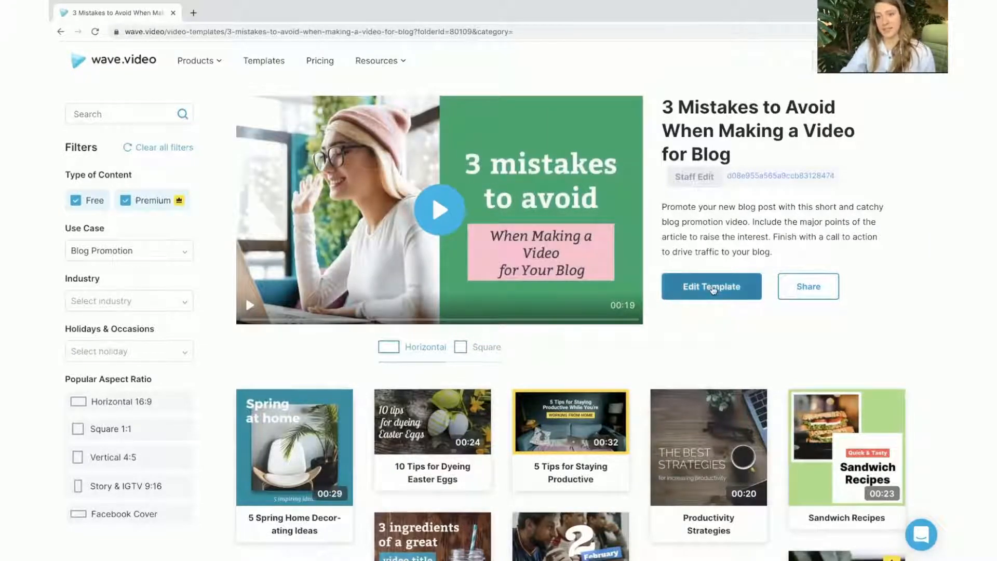
{"action": "left_click", "coordinate": [710, 286]}
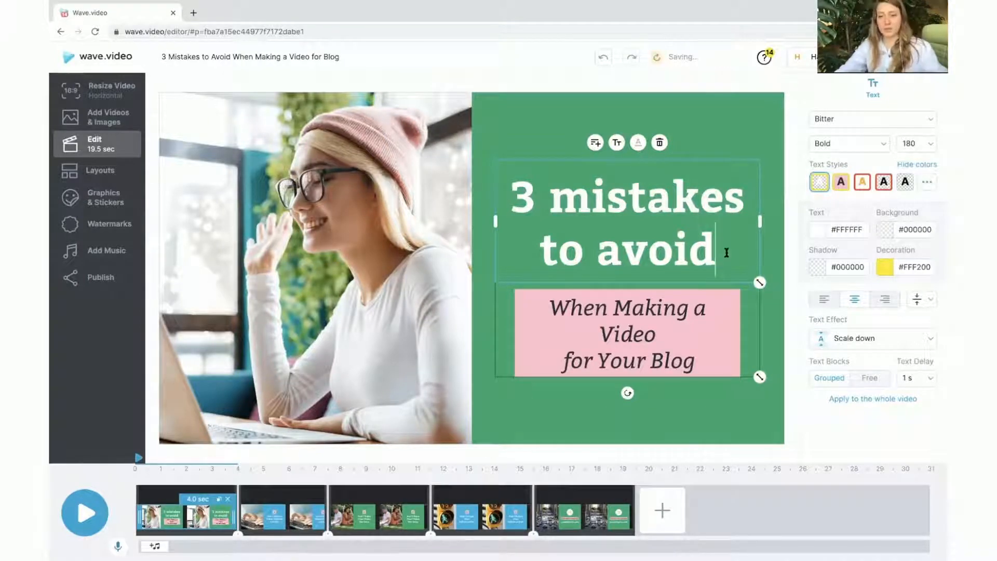
- Replace the first scene's title text with "Online yoga classes"
{"action": "left_click_drag", "start_coordinate": [717, 252], "coordinate": [520, 194]}
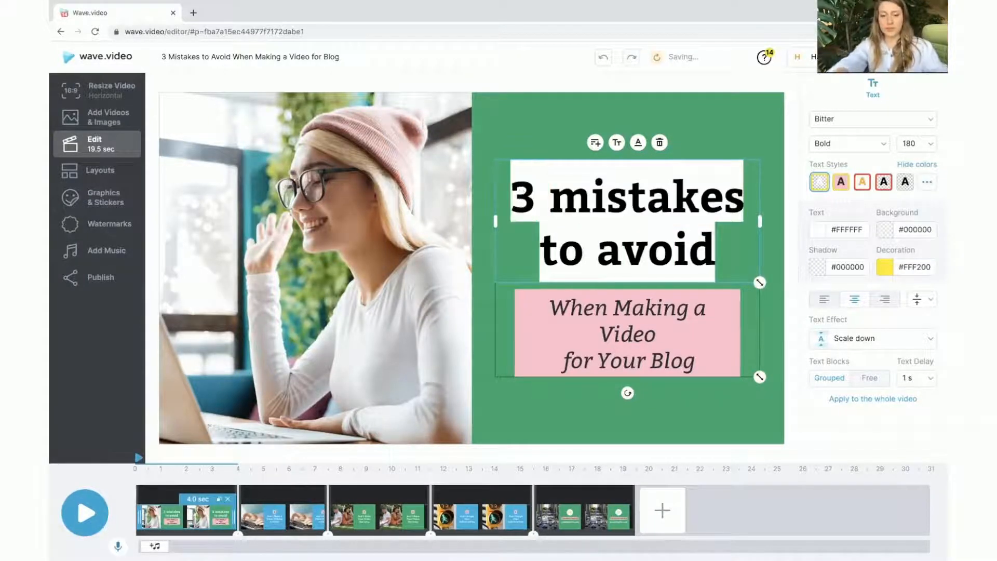
{"action": "type", "text": "Online"}
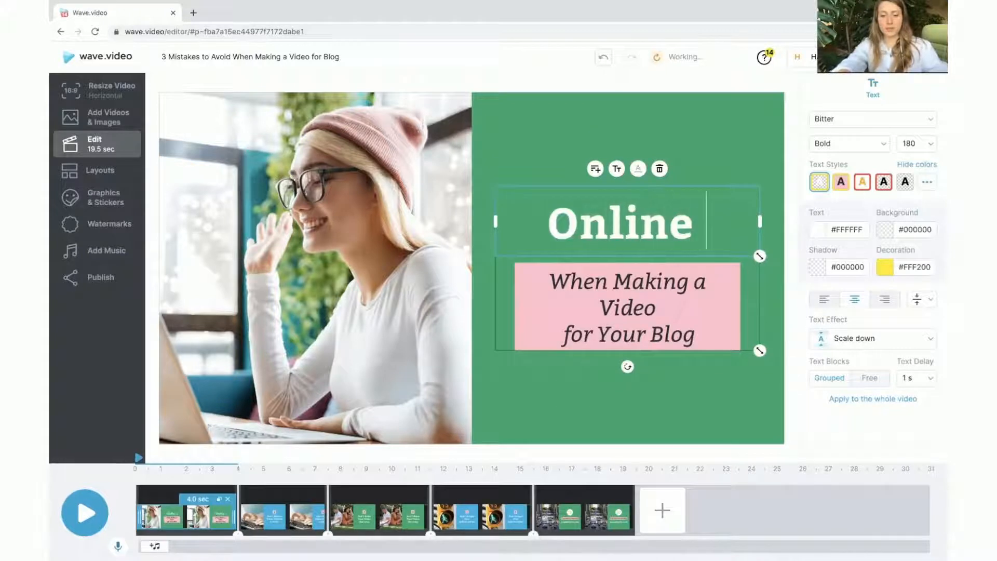
{"action": "type", "text": " yoga c"}
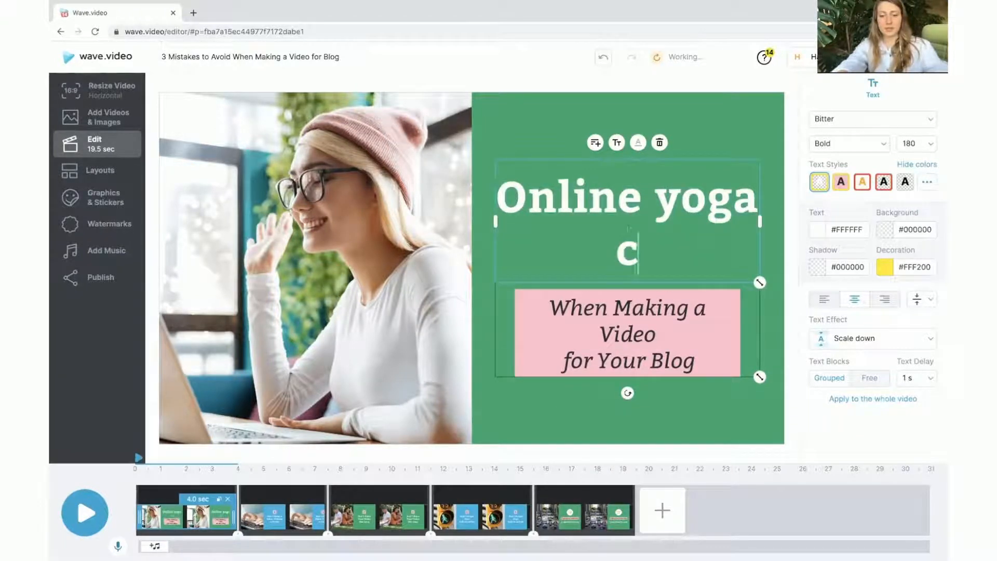
{"action": "type", "text": "lasses"}
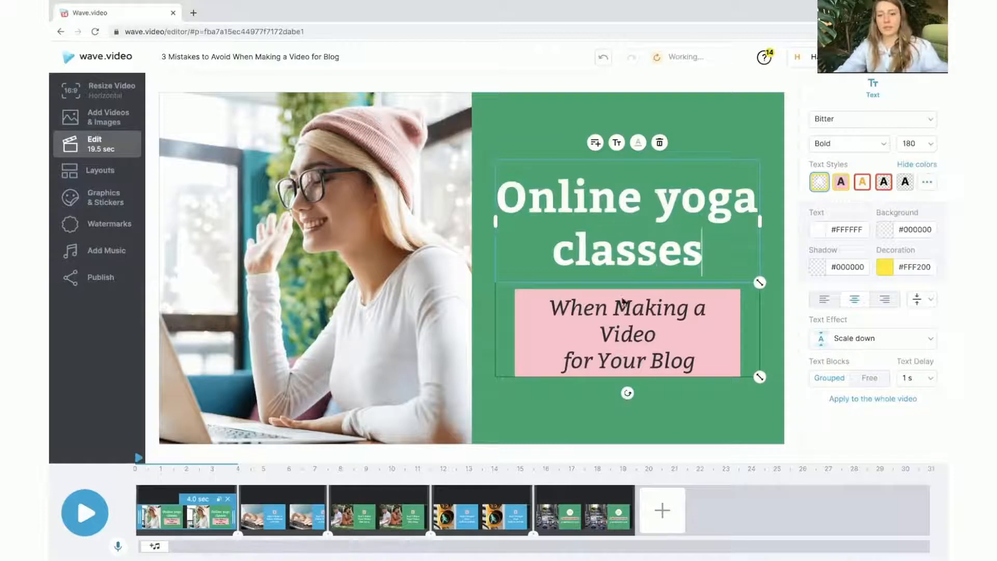
- Replace the first scene's pink subtitle with "with" followed by the instructor's first name
{"action": "left_click", "coordinate": [644, 311]}
{"action": "left_click_drag", "start_coordinate": [713, 362], "coordinate": [550, 310]}
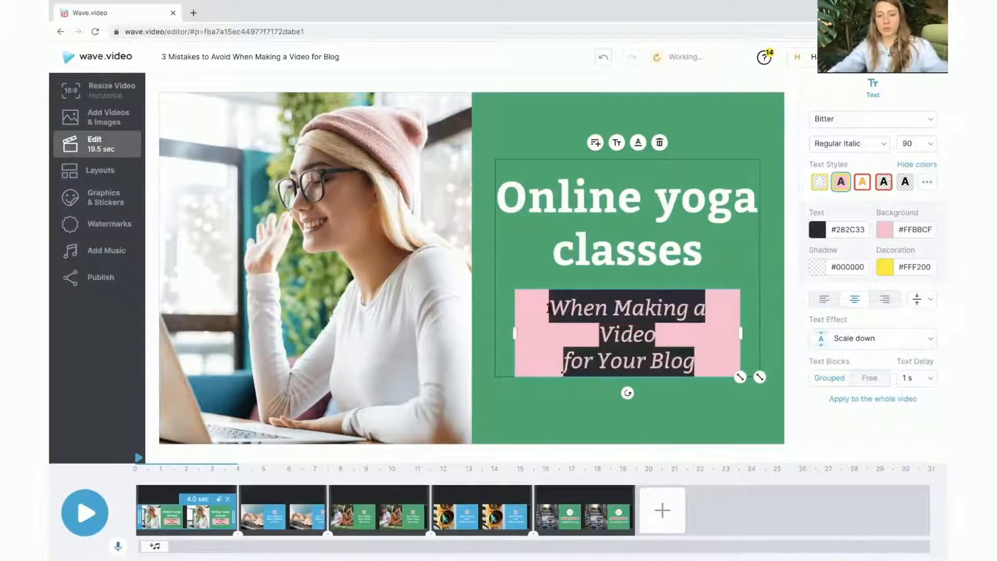
{"action": "type", "text": "with "}
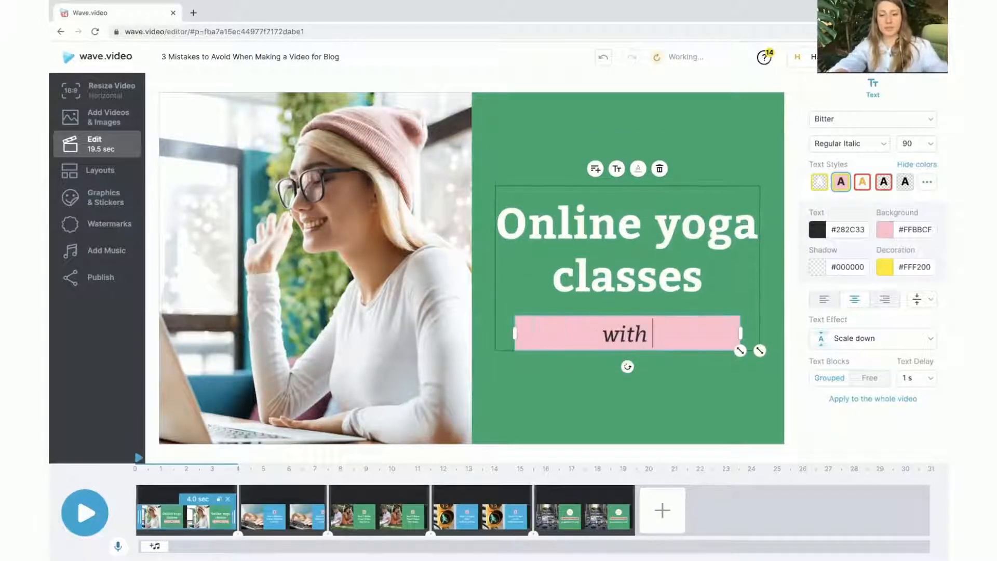
{"action": "type", "text": "Maria"}
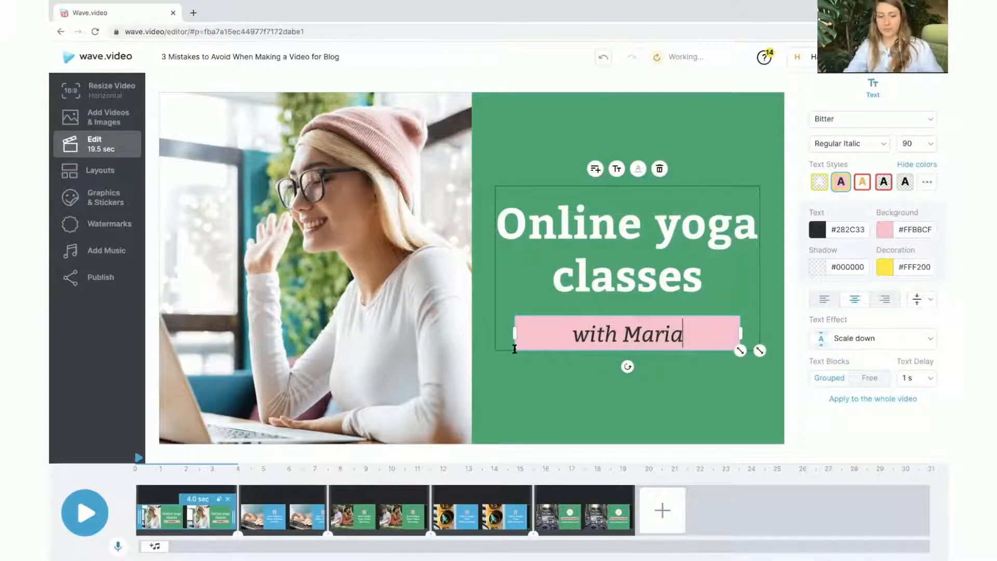
- Remove the number labels from the second and third scenes and set their headlines to "Breath out the anxiety" and "Breath in the joy"
{"action": "left_click", "coordinate": [298, 506]}
{"action": "left_click", "coordinate": [659, 159]}
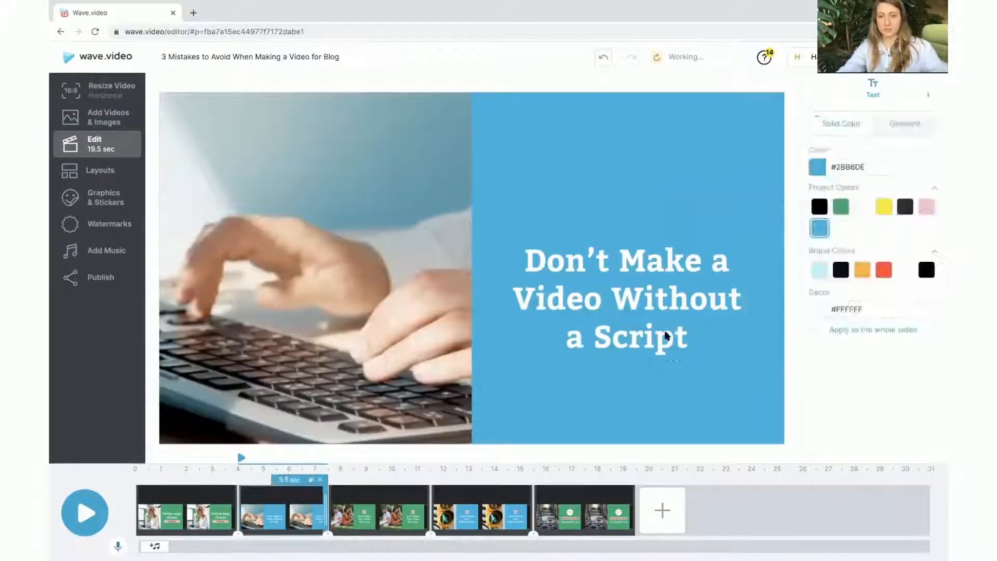
{"action": "double_click", "coordinate": [663, 334]}
{"action": "type", "text": "Breath out the anxiety"}
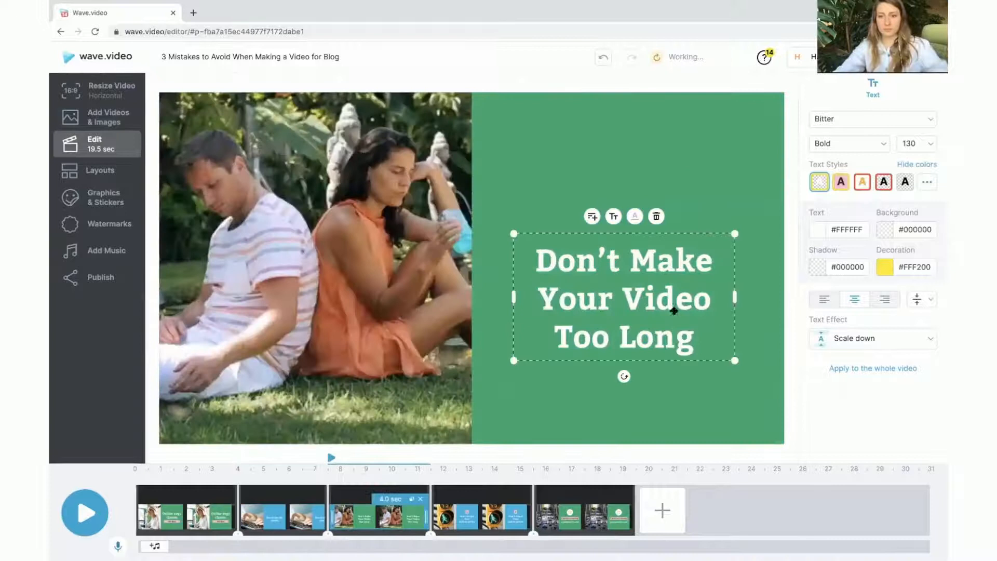
{"action": "double_click", "coordinate": [674, 310]}
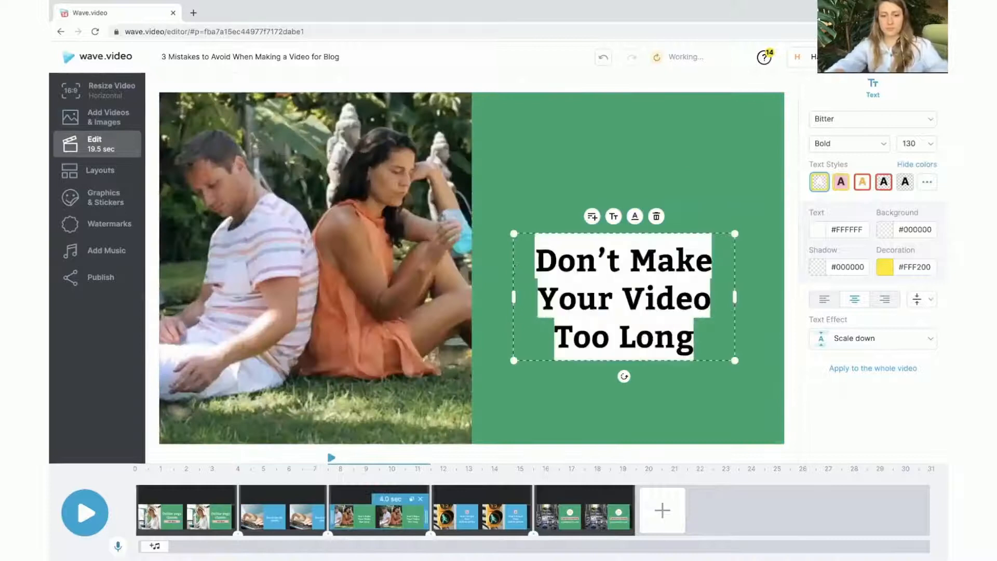
{"action": "type", "text": "Breath in the joy"}
- Delete the "3." label in the fourth scene and change its text to "Every Sunday", "10 am" and "#StayHome" on separate lines
{"action": "left_click", "coordinate": [466, 504]}
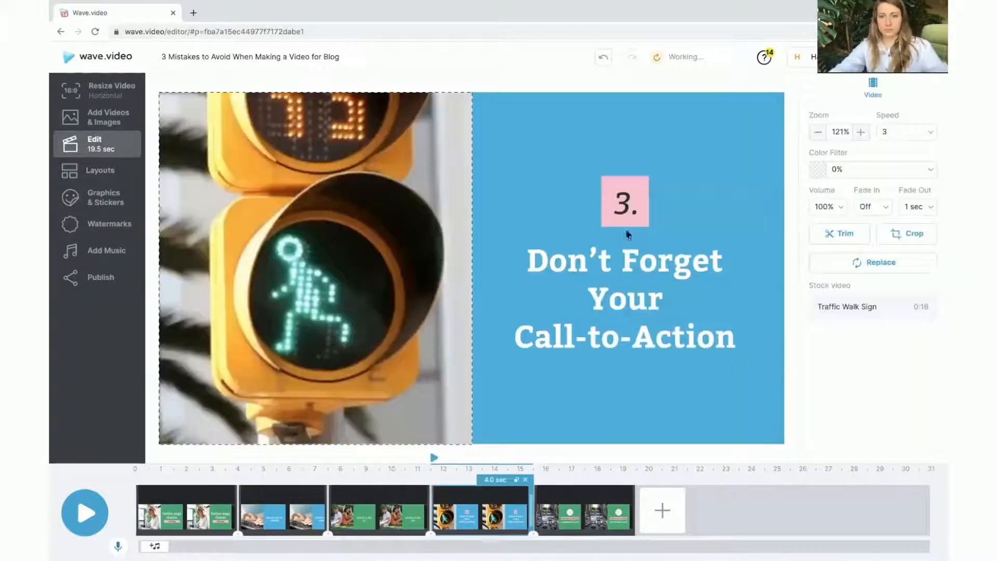
{"action": "left_click", "coordinate": [627, 223]}
{"action": "left_click", "coordinate": [658, 160]}
{"action": "left_click", "coordinate": [728, 333]}
{"action": "left_click_drag", "start_coordinate": [733, 335], "coordinate": [529, 270]}
{"action": "type", "text": "Every Sunday"}
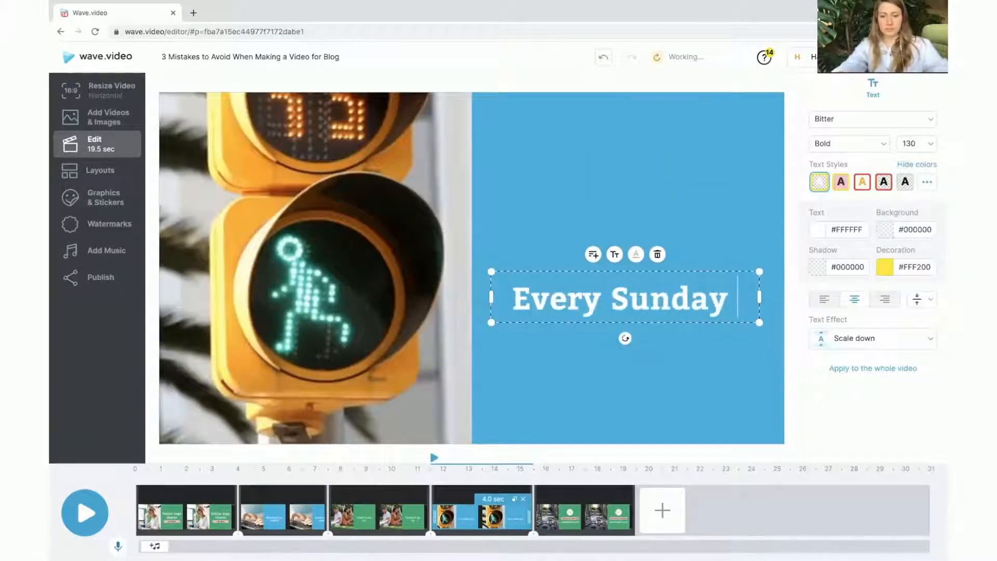
{"action": "key", "text": "Return"}
{"action": "type", "text": "10 am"}
{"action": "key", "text": "Return"}
{"action": "type", "text": "#StayHom"}
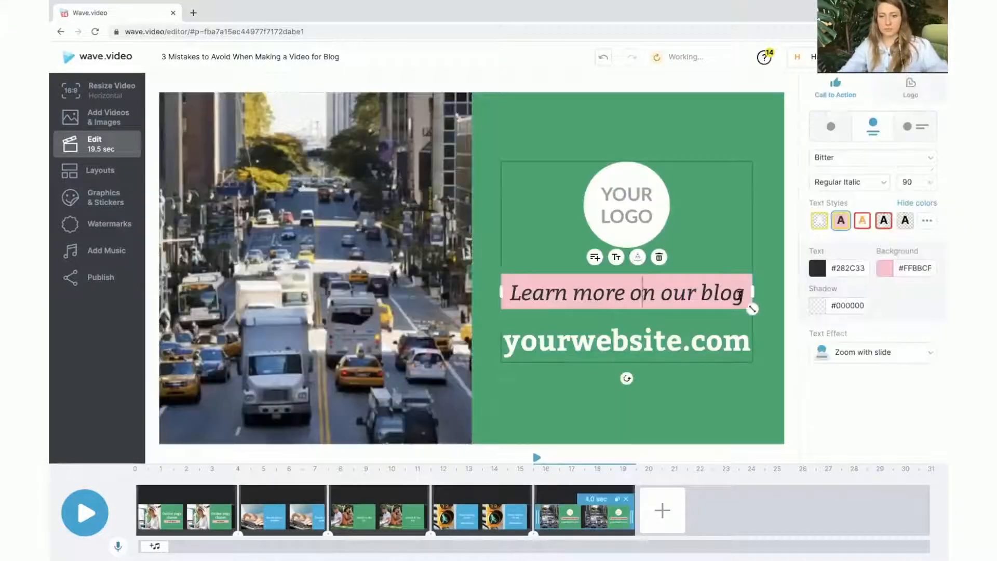
- Change the last scene's call to action to "Sign up now" and its website address to "yogawithme.com"
{"action": "key", "text": "ctrl+a"}
{"action": "type", "text": "Sign up now"}
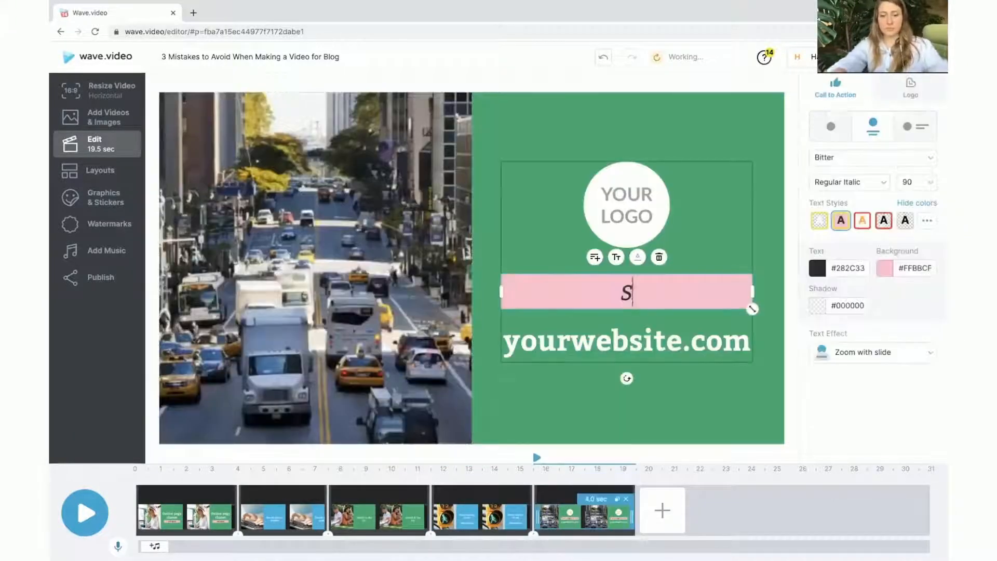
{"action": "left_click", "coordinate": [687, 338]}
{"action": "left_click_drag", "start_coordinate": [682, 340], "coordinate": [504, 340]}
{"action": "type", "text": "yoga"}
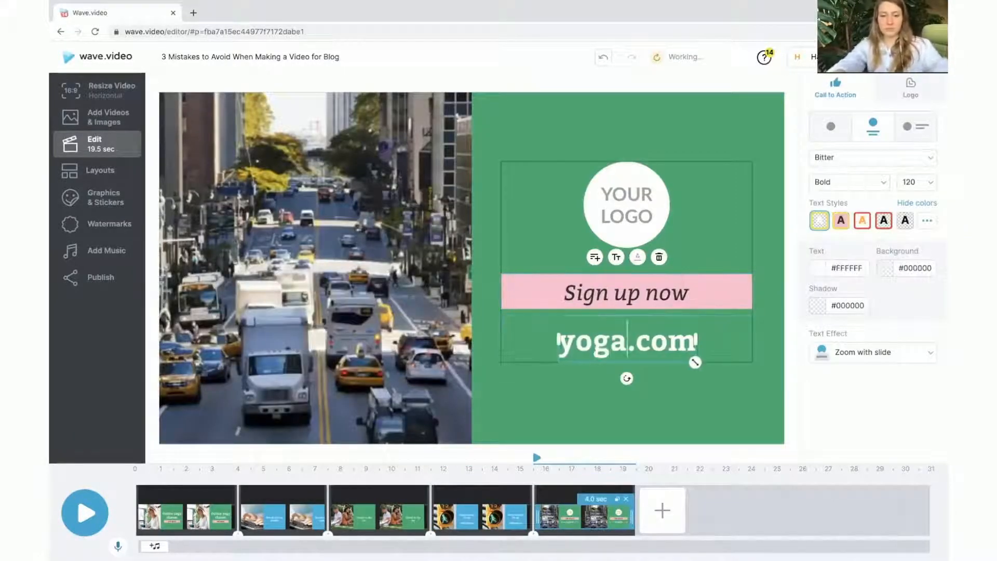
{"action": "type", "text": "withme"}
{"action": "left_click", "coordinate": [509, 403]}
{"action": "left_click", "coordinate": [555, 512]}
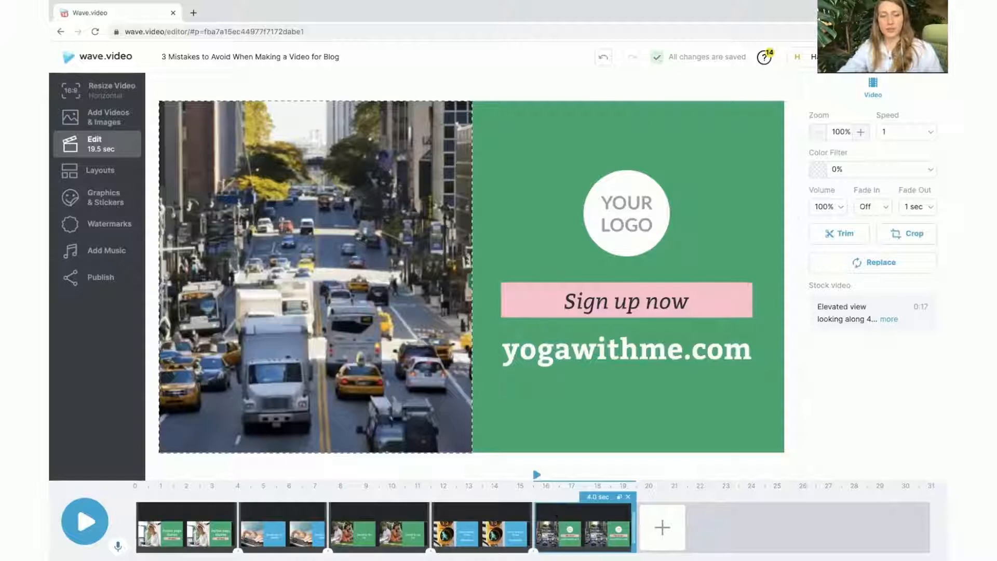
- Replace the first scene's image with the free "yoga teacher" stock video of an instructor filming herself on the beach
{"action": "left_click", "coordinate": [161, 516]}
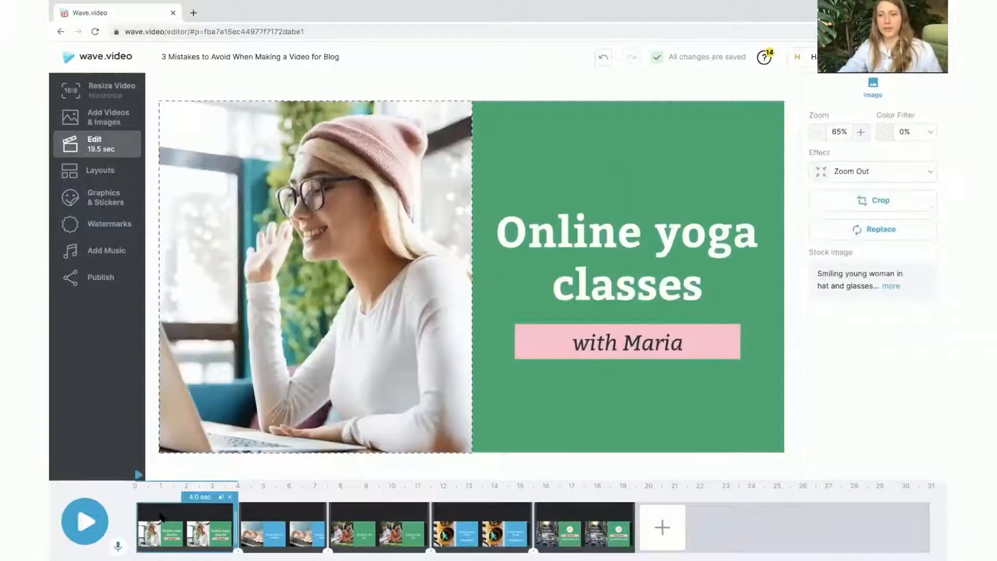
{"action": "left_click", "coordinate": [878, 237]}
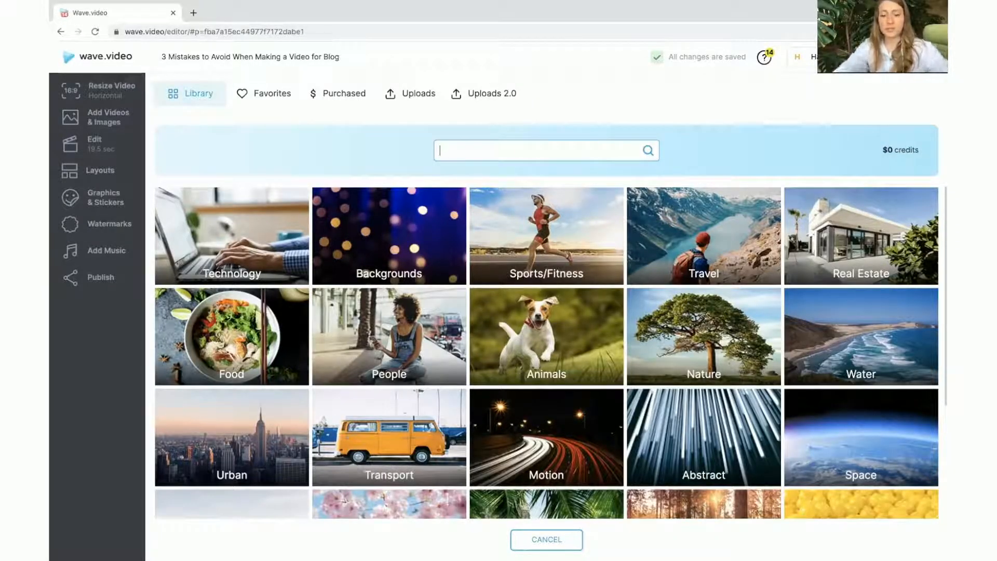
{"action": "type", "text": "yoga "}
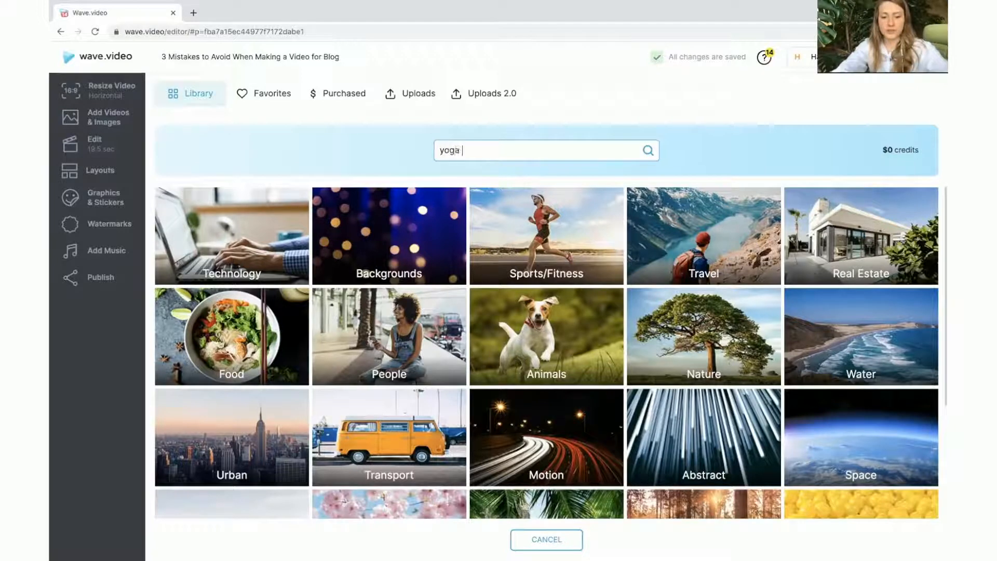
{"action": "type", "text": "teacher"}
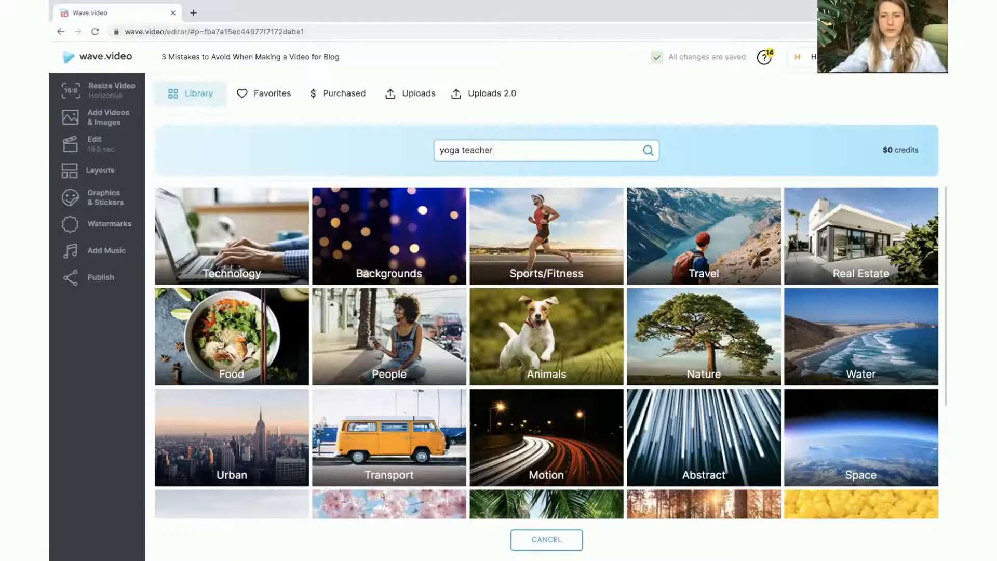
{"action": "key", "text": "Return"}
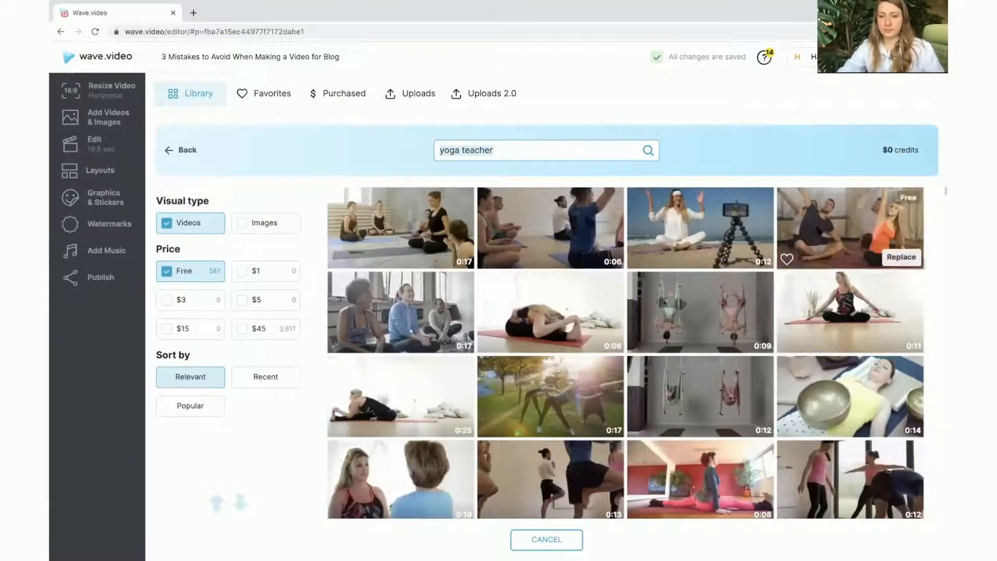
{"action": "left_click", "coordinate": [751, 262]}
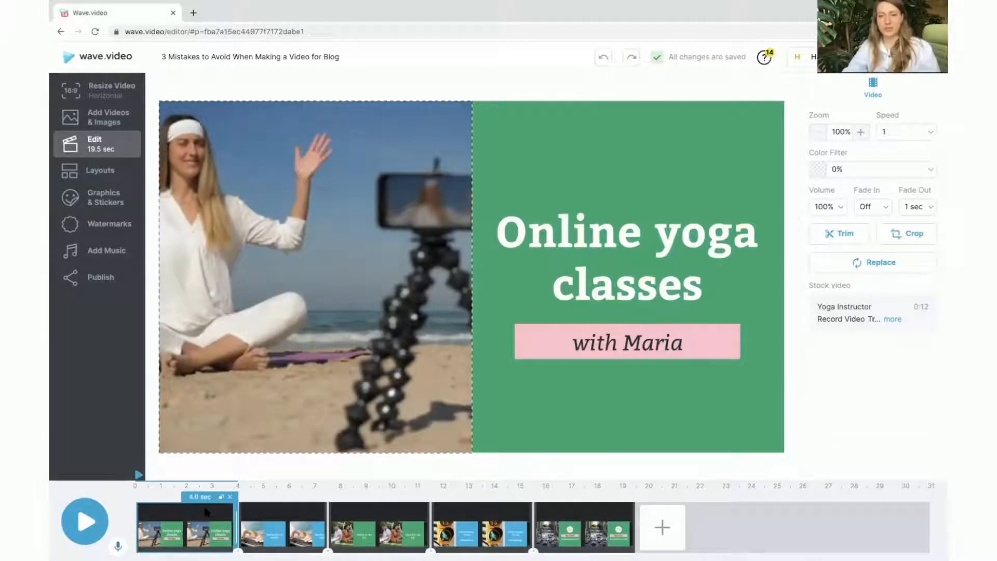
- Replace the second scene's typing footage with the favorite portrait video of the woman in a dark tank top
{"action": "left_click", "coordinate": [259, 514]}
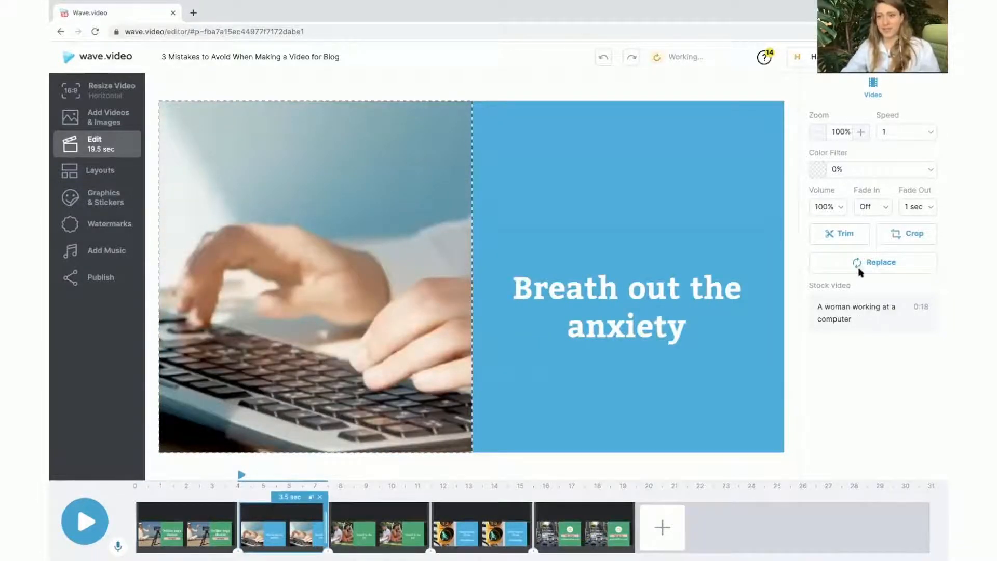
{"action": "left_click", "coordinate": [870, 262]}
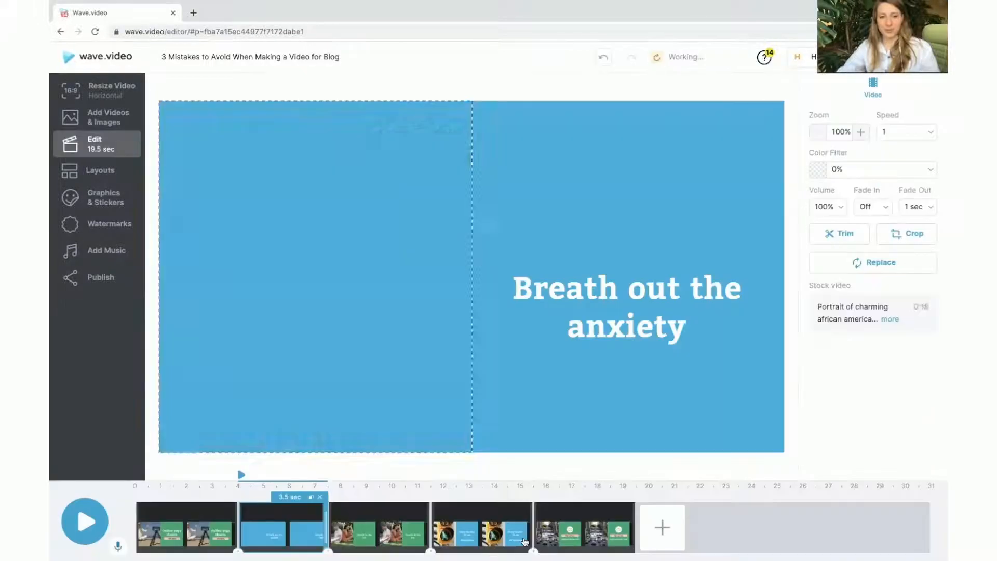
{"action": "left_click_drag", "start_coordinate": [418, 385], "coordinate": [319, 382]}
- Replace the third scene's footage of the seated couple with the favorite video of a woman stretching in an upward yoga pose
{"action": "left_click", "coordinate": [389, 524]}
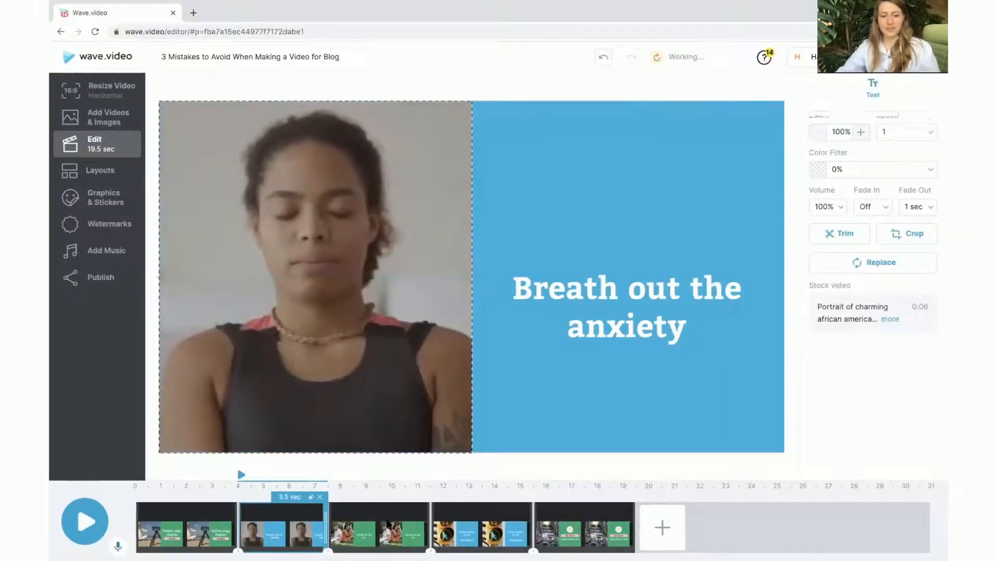
{"action": "left_click", "coordinate": [366, 358]}
{"action": "left_click", "coordinate": [921, 268]}
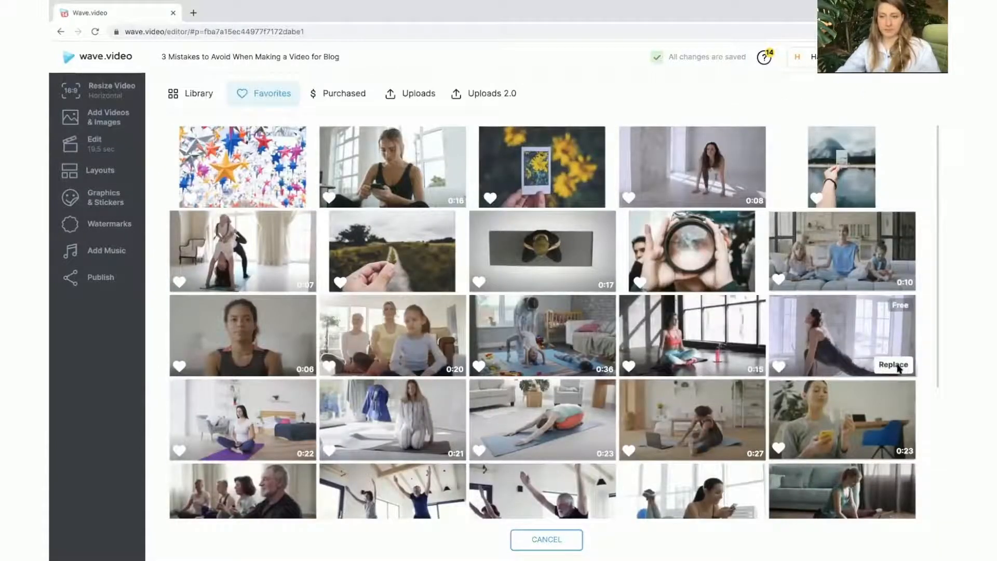
{"action": "left_click", "coordinate": [889, 365]}
- Replace the fourth scene's traffic light footage with the favorite video of the cheerful woman in pajamas
{"action": "left_click", "coordinate": [489, 523]}
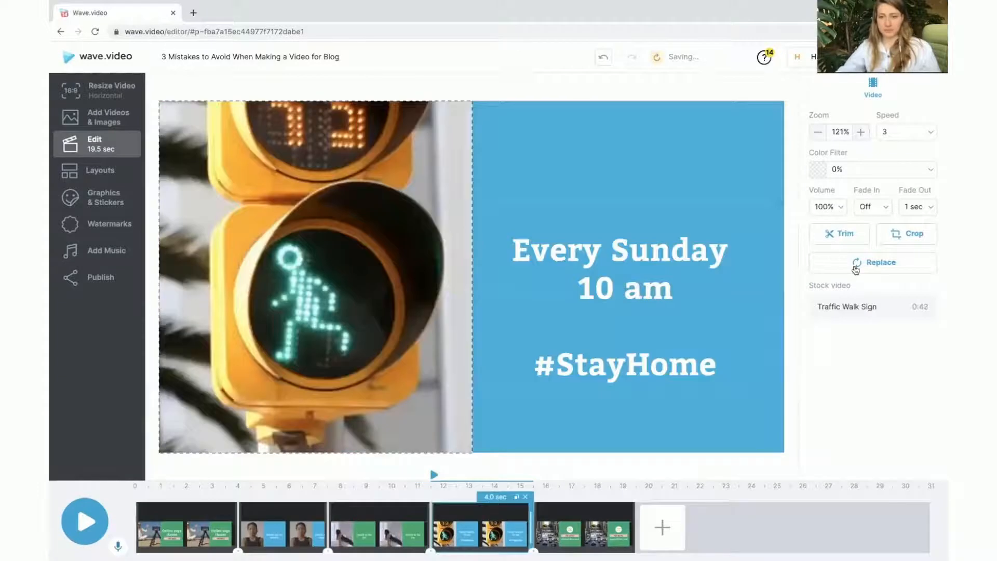
{"action": "left_click", "coordinate": [855, 264]}
{"action": "left_click", "coordinate": [443, 449]}
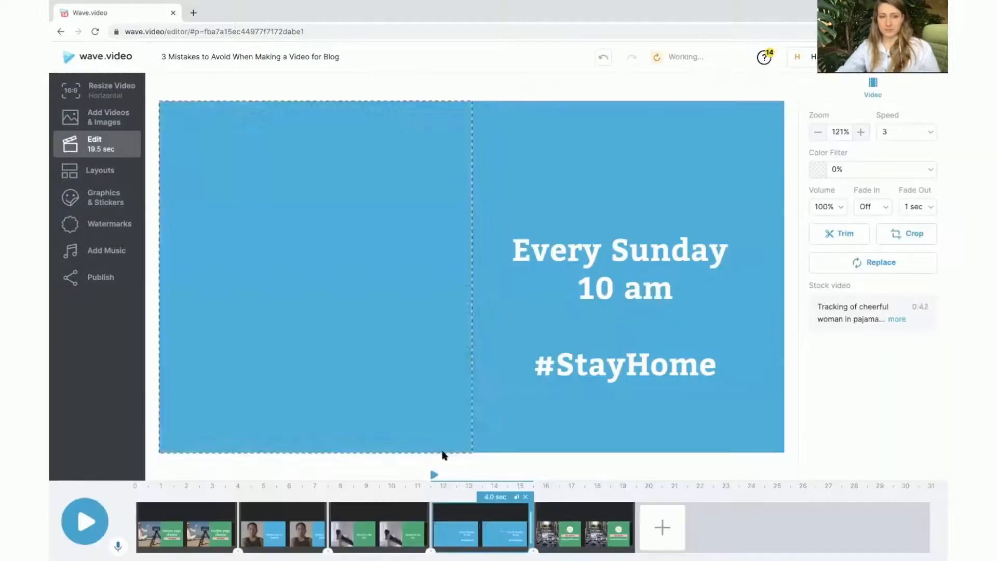
- Replace the last scene's city traffic footage with the favorite video of the young woman using a smartphone
{"action": "left_click", "coordinate": [584, 526]}
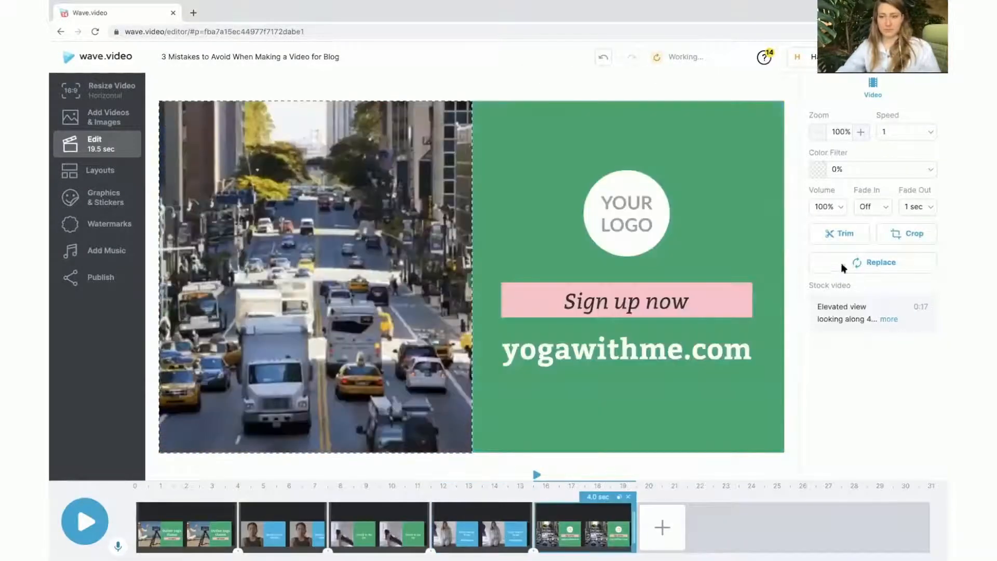
{"action": "left_click", "coordinate": [880, 262]}
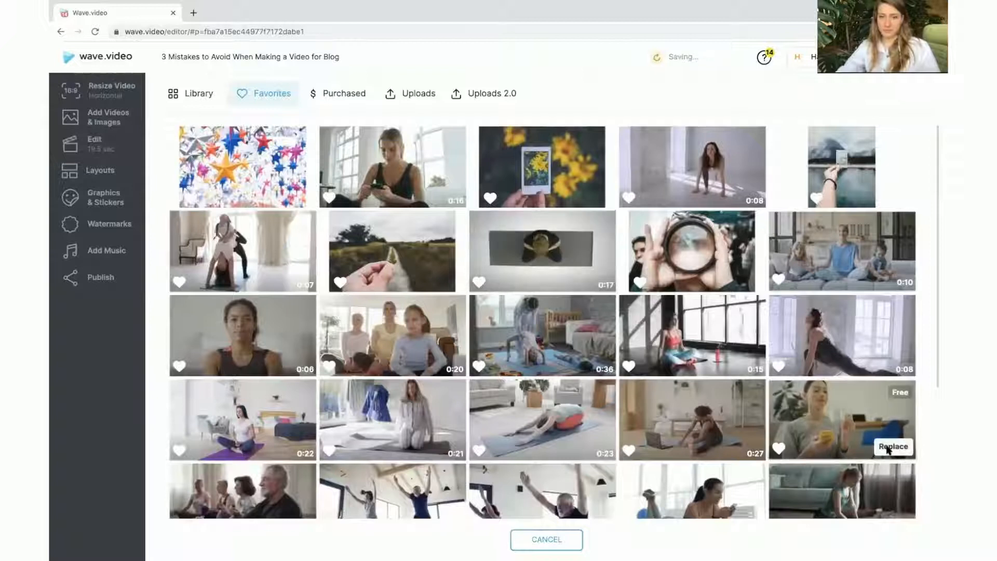
{"action": "left_click", "coordinate": [901, 452]}
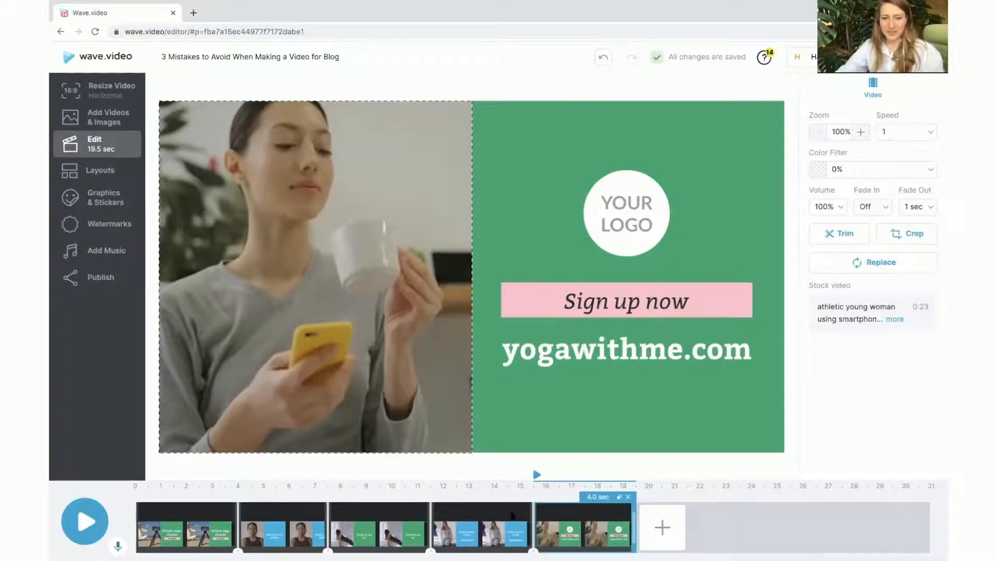
- Move the fourth scene's "Every Sunday 10 am #StayHome" text up to the vertical centre of its blue panel
{"action": "left_click", "coordinate": [505, 515]}
{"action": "left_click", "coordinate": [596, 287]}
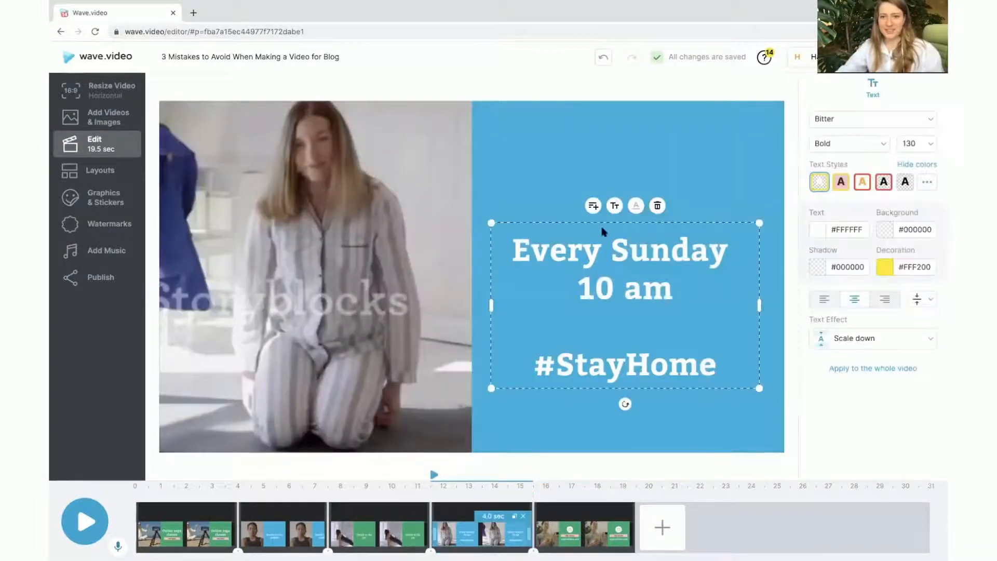
{"action": "left_click_drag", "start_coordinate": [610, 208], "coordinate": [609, 188]}
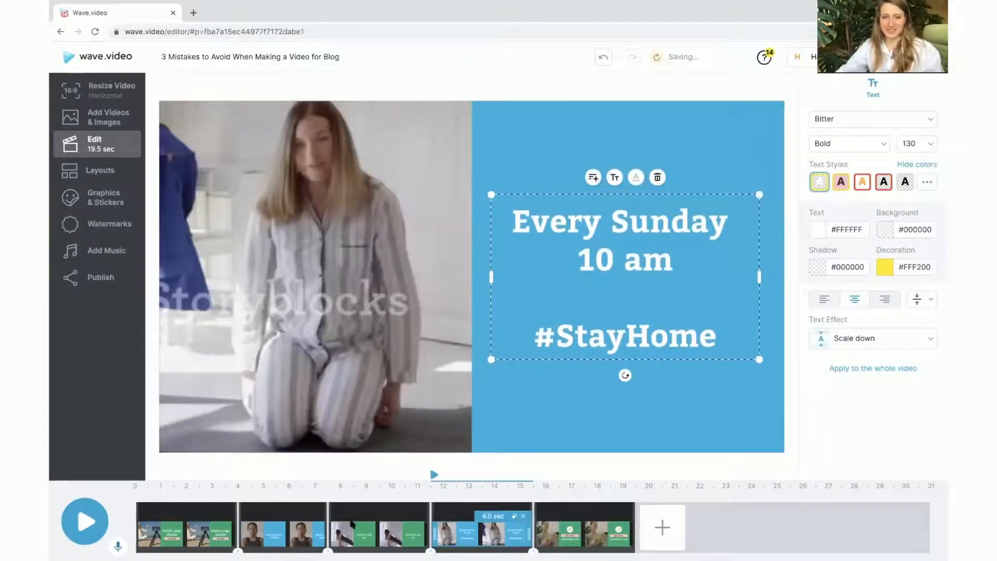
- Move the third scene's "Breath in the joy" text up to the vertical centre of its green panel
{"action": "left_click", "coordinate": [352, 524]}
{"action": "left_click", "coordinate": [609, 288]}
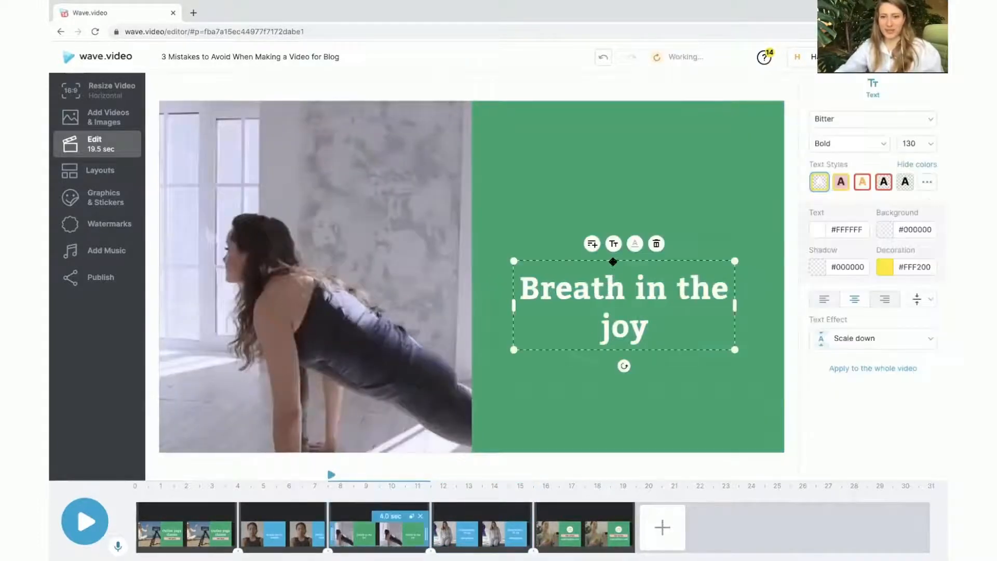
{"action": "left_click_drag", "start_coordinate": [613, 262], "coordinate": [616, 232]}
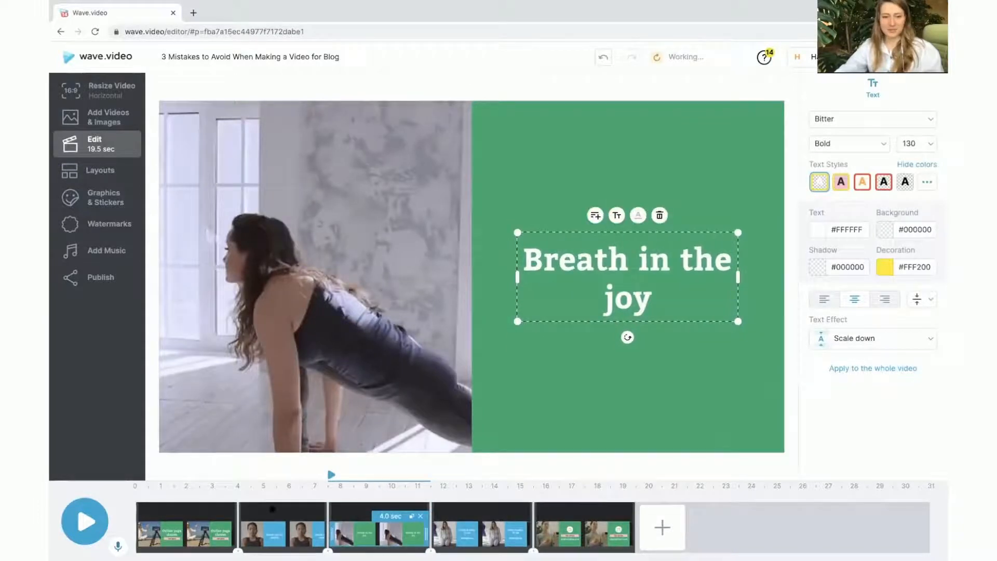
- Move the second scene's "Breath out the anxiety" text up to the vertical centre of its blue panel
{"action": "left_click", "coordinate": [272, 510]}
{"action": "left_click", "coordinate": [603, 270]}
{"action": "left_click_drag", "start_coordinate": [602, 269], "coordinate": [605, 230]}
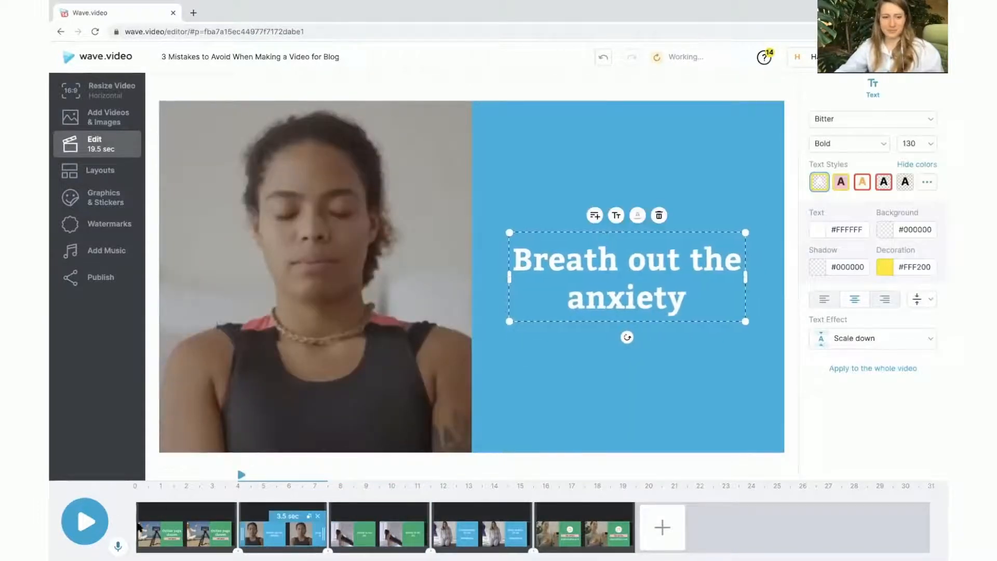
- Lighten the first scene's green background to #75DCAB
{"action": "left_click", "coordinate": [140, 527]}
{"action": "left_click", "coordinate": [255, 519]}
{"action": "left_click", "coordinate": [205, 522]}
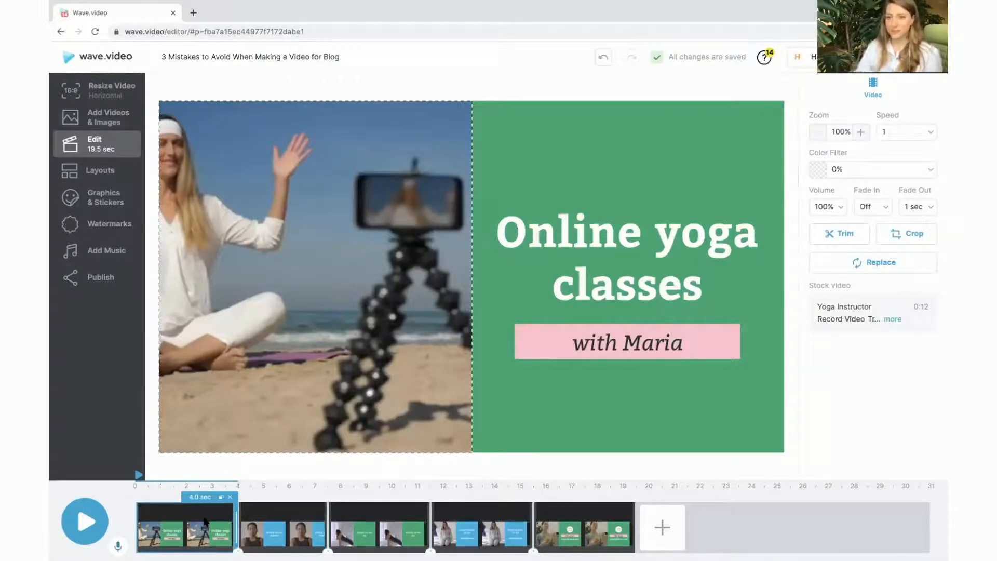
{"action": "left_click", "coordinate": [648, 119]}
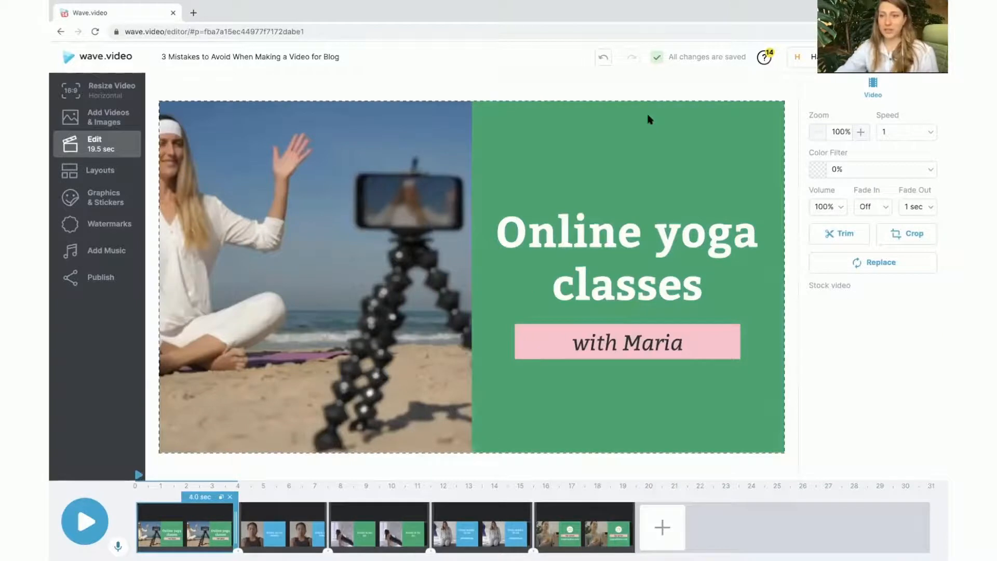
{"action": "left_click", "coordinate": [818, 167]}
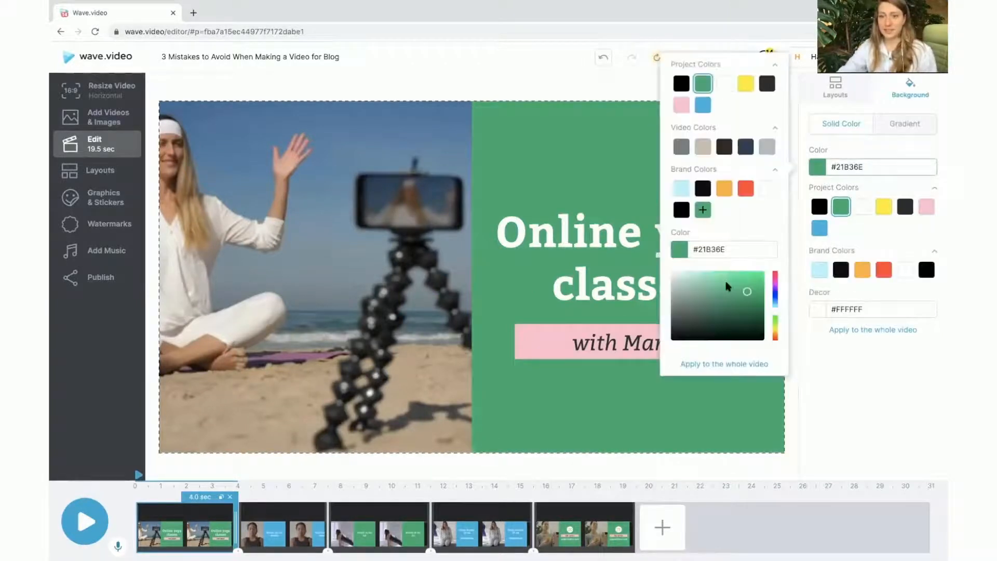
{"action": "left_click_drag", "start_coordinate": [747, 291], "coordinate": [715, 280]}
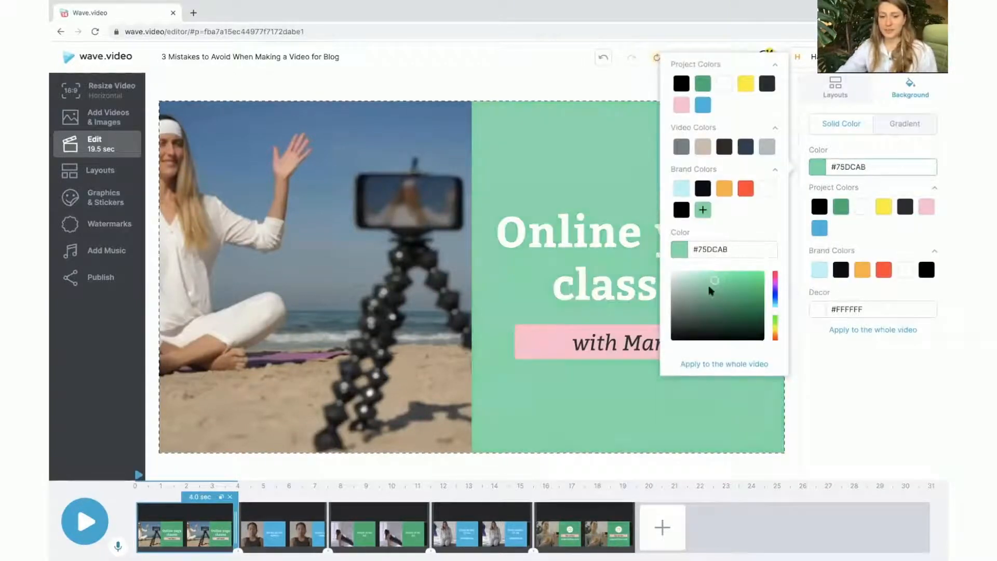
{"action": "left_click", "coordinate": [554, 346]}
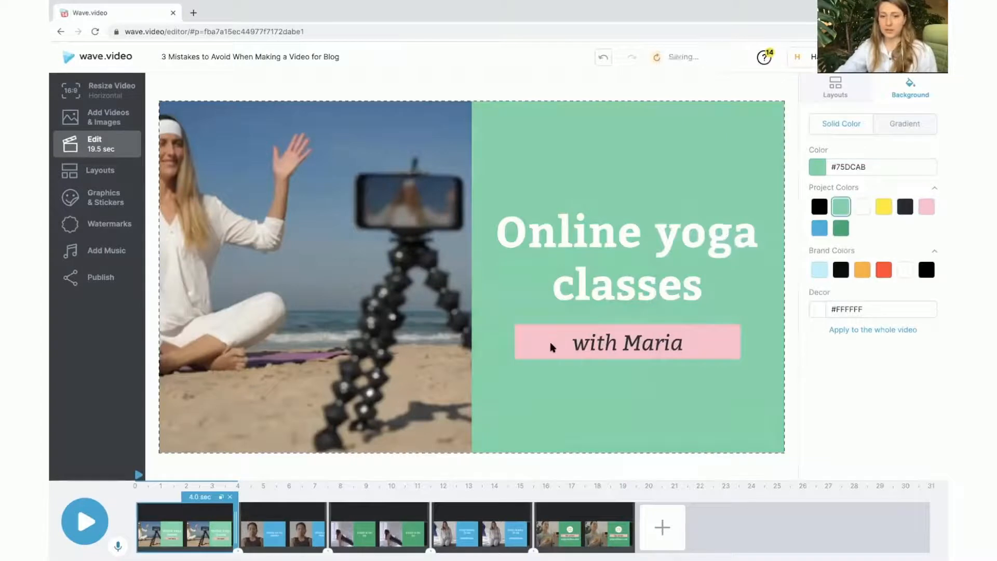
- Set the background of the subtitle below "Online yoga classes" to white (#FFFFFF)
{"action": "left_click", "coordinate": [553, 347]}
{"action": "left_click", "coordinate": [885, 233]}
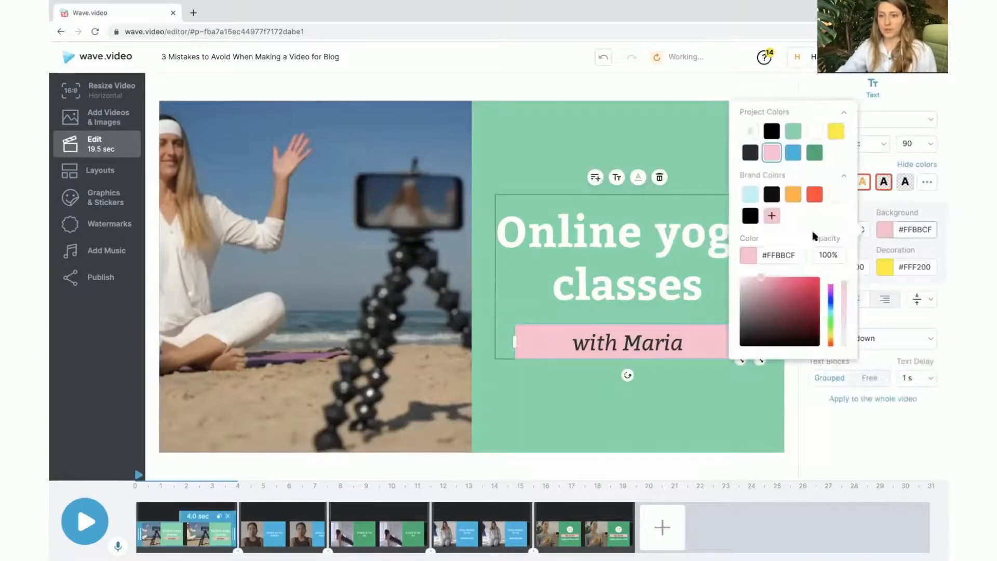
{"action": "left_click", "coordinate": [835, 196]}
{"action": "left_click", "coordinate": [299, 513]}
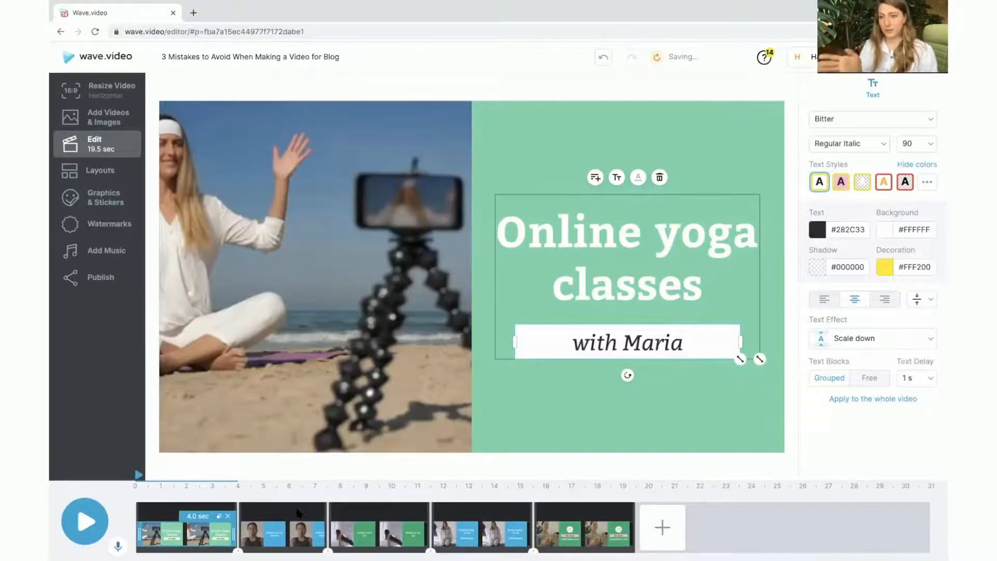
- Change the second scene's background to the lighter blue #6FD0DE
{"action": "left_click", "coordinate": [298, 513]}
{"action": "left_click", "coordinate": [623, 401]}
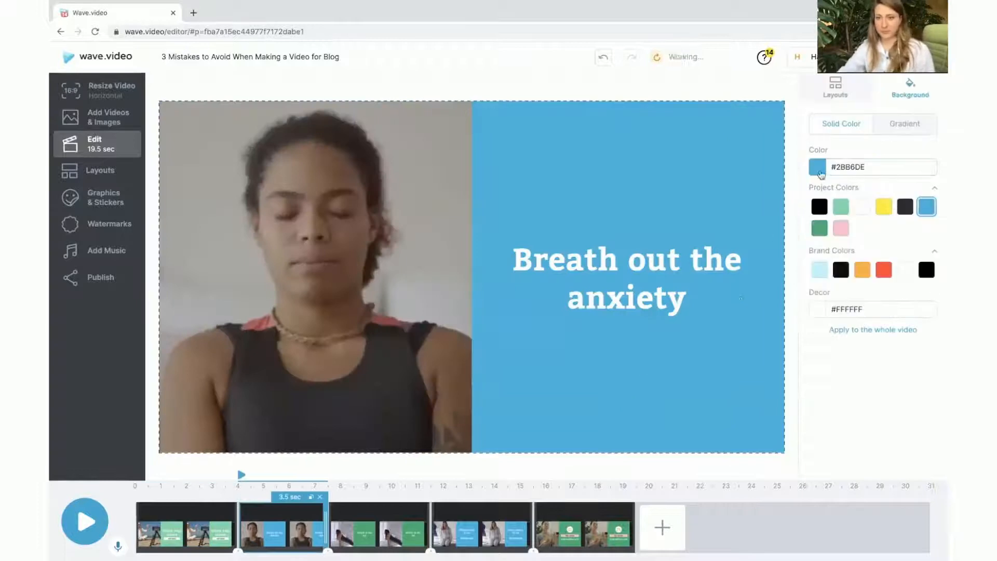
{"action": "left_click", "coordinate": [819, 170]}
{"action": "left_click", "coordinate": [685, 196]}
{"action": "left_click", "coordinate": [716, 279]}
- Change the third scene's background to the orange brand colour and lighten it to #F7CE8D
{"action": "left_click", "coordinate": [399, 515]}
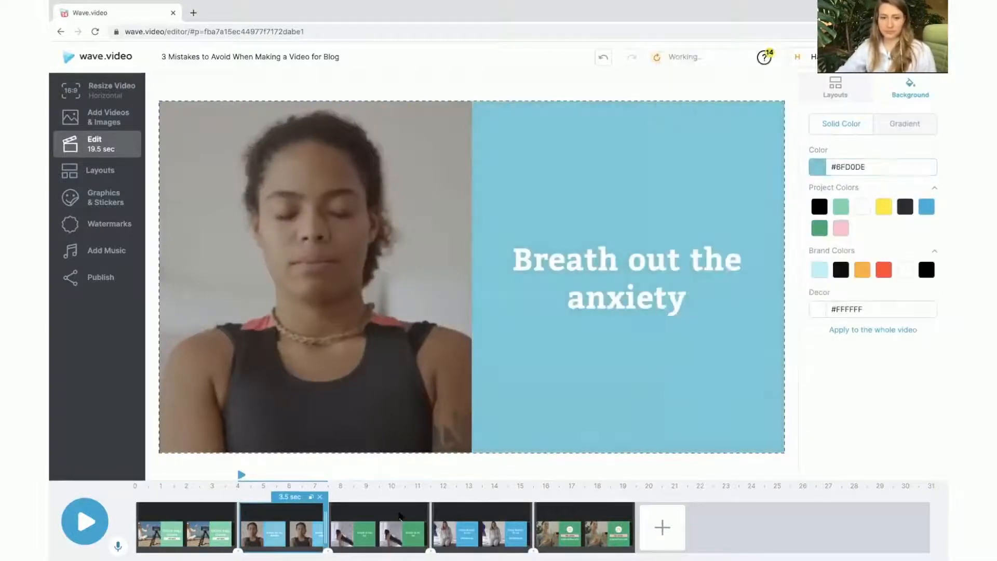
{"action": "left_click", "coordinate": [686, 224]}
{"action": "left_click", "coordinate": [862, 270]}
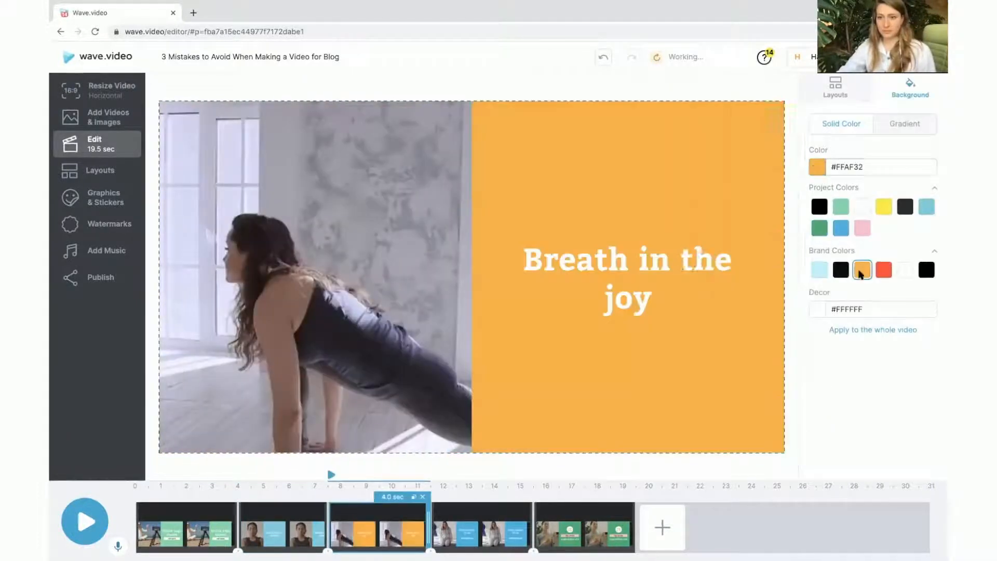
{"action": "left_click", "coordinate": [817, 167]}
{"action": "left_click", "coordinate": [717, 282]}
{"action": "left_click", "coordinate": [710, 275]}
- Change the fourth scene's background to the light green project colour used in the first scene
{"action": "left_click", "coordinate": [463, 510]}
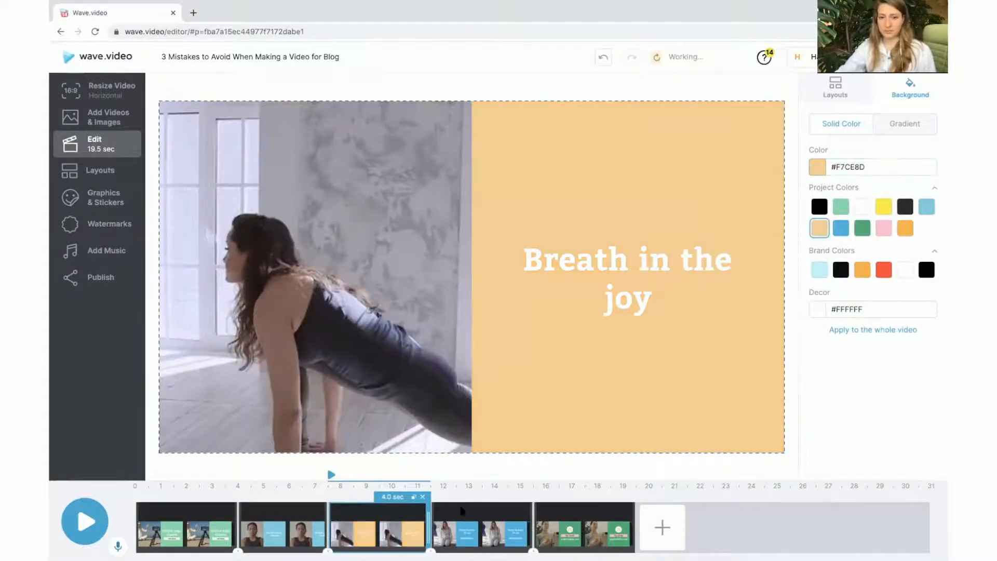
{"action": "left_click", "coordinate": [570, 287]}
{"action": "left_click", "coordinate": [816, 167]}
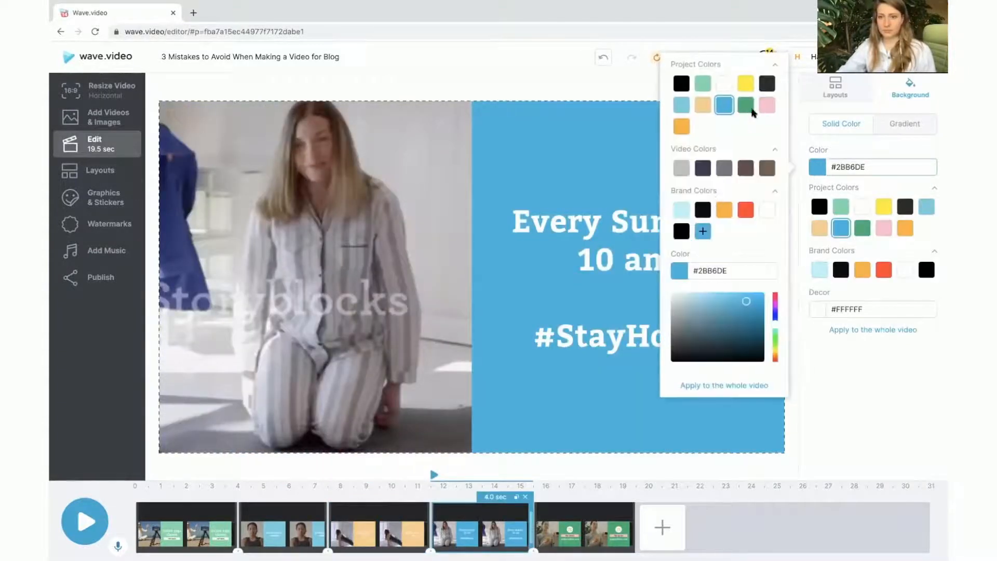
{"action": "left_click", "coordinate": [702, 83]}
- Change the last scene's background to the pink project colour and tone it down to #D6ADB9
{"action": "left_click", "coordinate": [571, 506]}
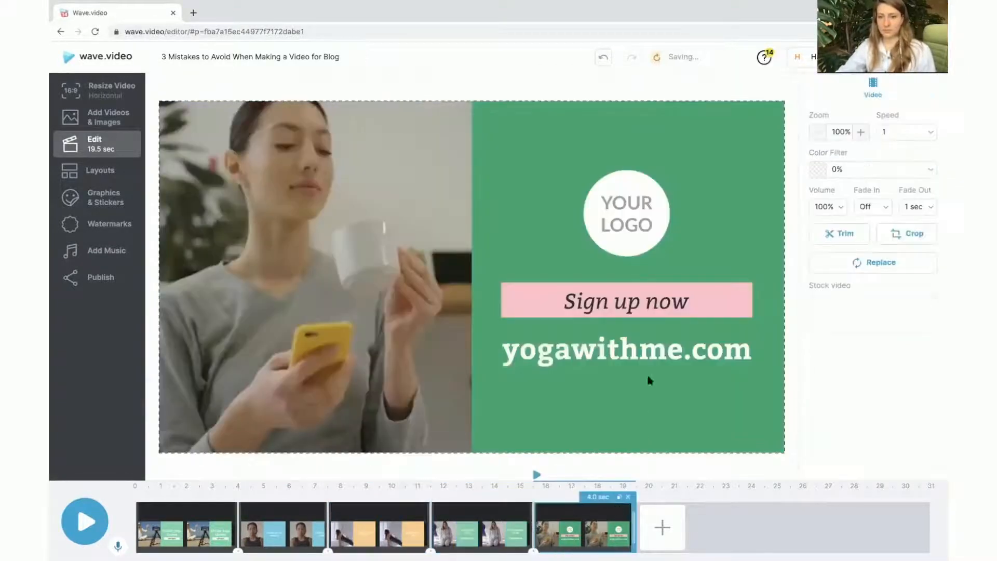
{"action": "left_click", "coordinate": [649, 379]}
{"action": "left_click", "coordinate": [884, 228]}
{"action": "left_click", "coordinate": [818, 167]}
{"action": "left_click", "coordinate": [686, 305]}
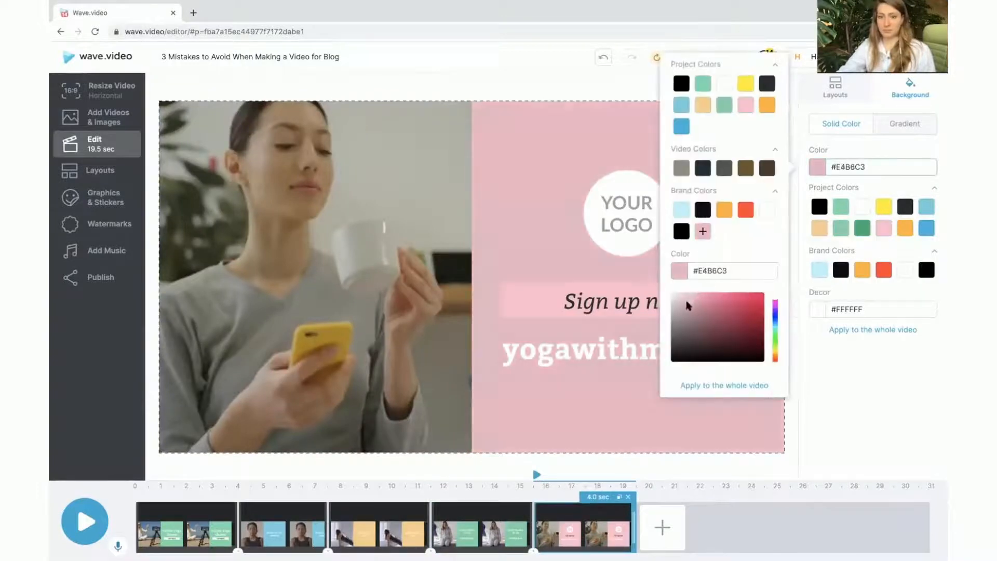
- Set the background behind the last scene's "Sign up now" text to white
{"action": "left_click", "coordinate": [520, 316]}
{"action": "left_click", "coordinate": [887, 270]}
{"action": "left_click", "coordinate": [814, 158]}
{"action": "left_click", "coordinate": [678, 436]}
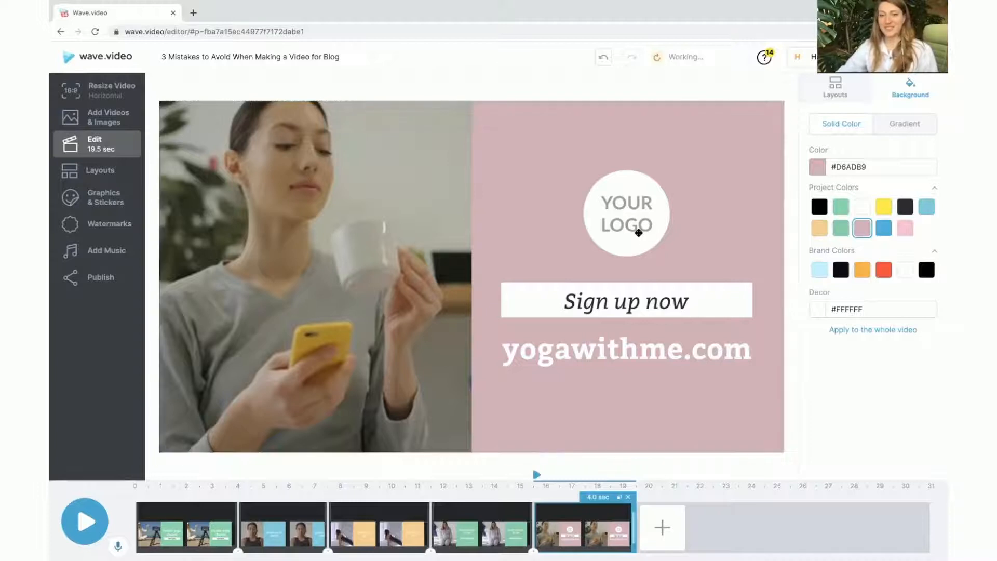
- Replace the "YOUR LOGO" placeholder in the last scene with the blue lotus logo
{"action": "left_click", "coordinate": [639, 236]}
{"action": "left_click", "coordinate": [828, 171]}
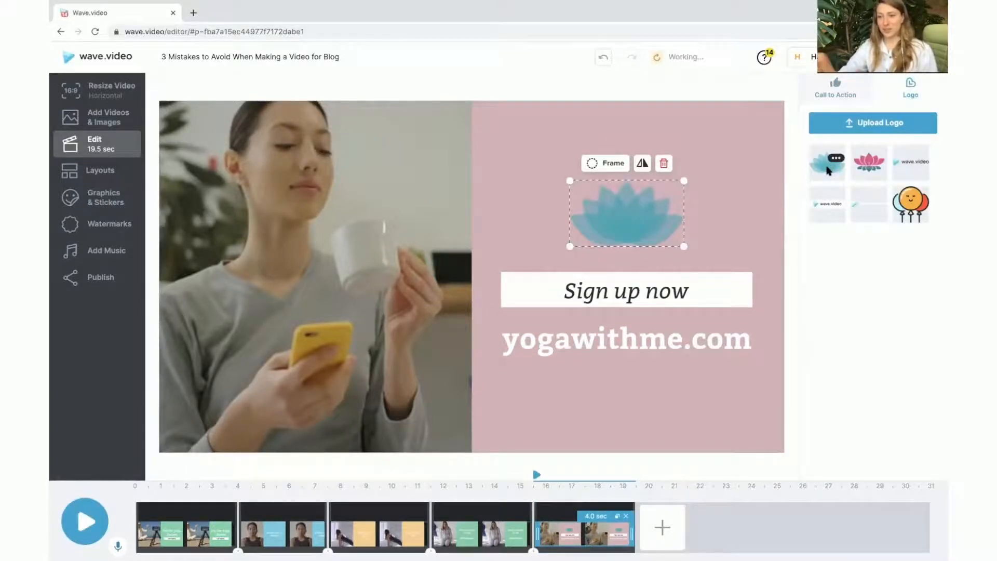
{"action": "left_click", "coordinate": [655, 393]}
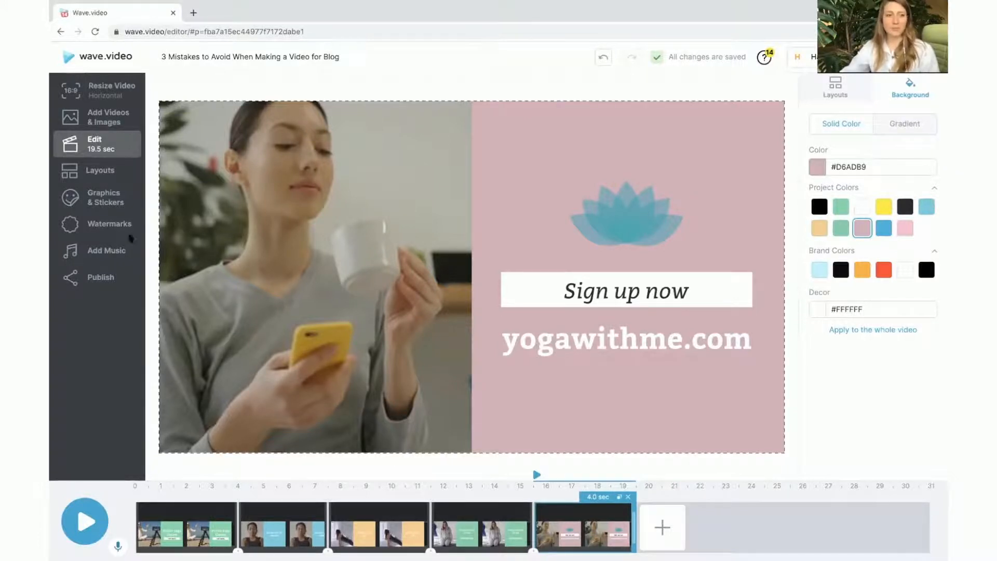
- Add the track "Calm Relaxing Warm Underscore" from the Relaxing music category and play the video from the start
{"action": "left_click", "coordinate": [97, 256]}
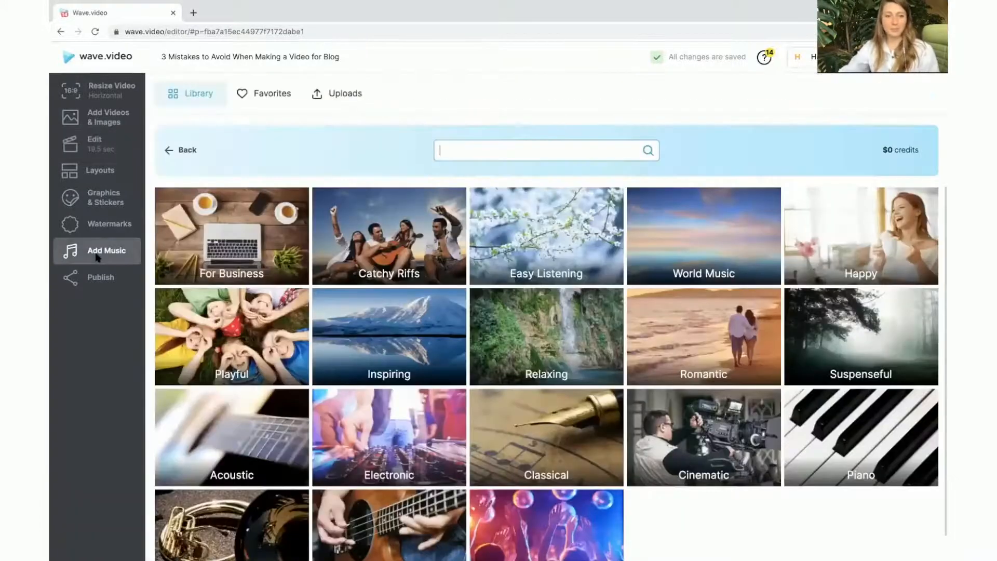
{"action": "left_click", "coordinate": [555, 332]}
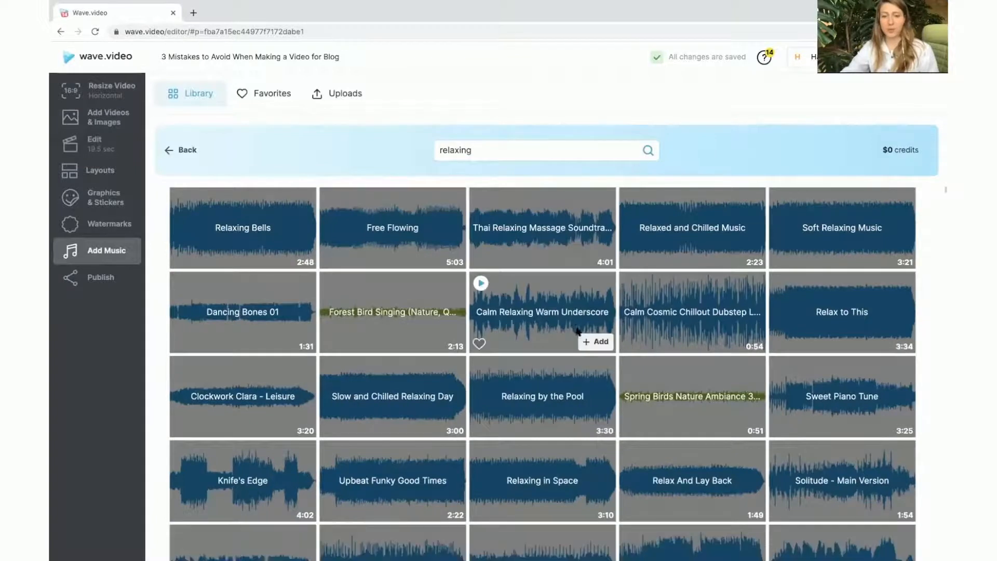
{"action": "left_click", "coordinate": [597, 343]}
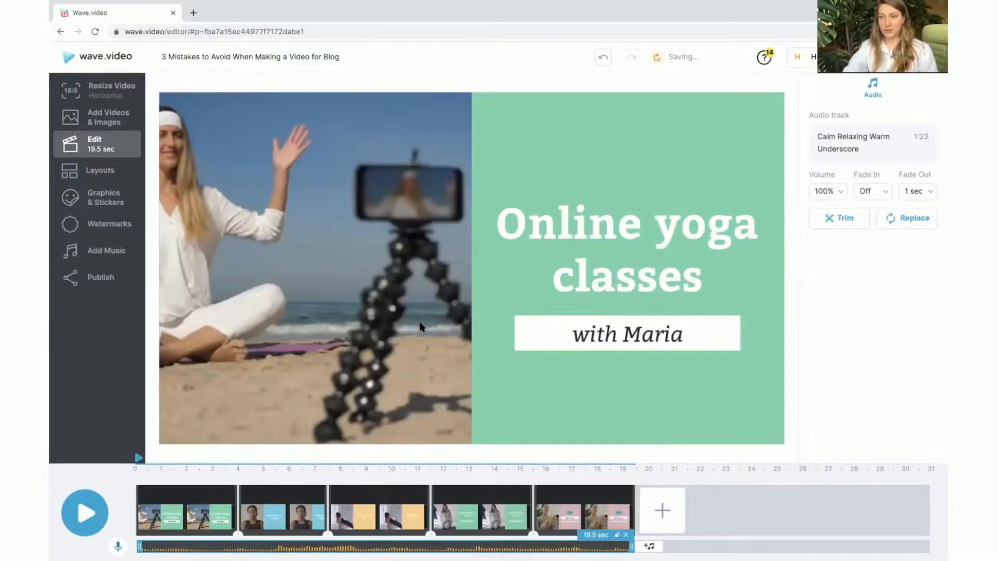
{"action": "left_click", "coordinate": [87, 514]}
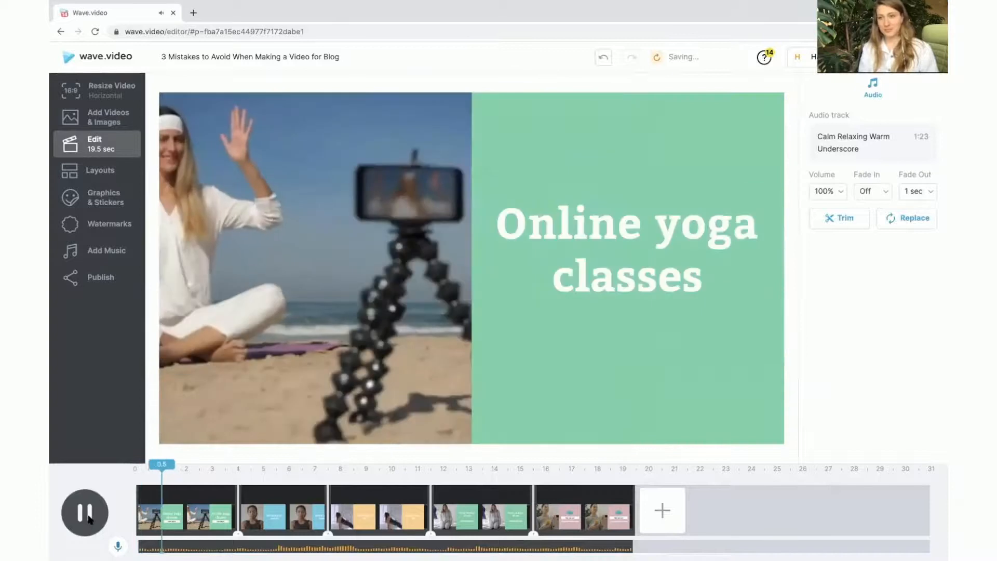